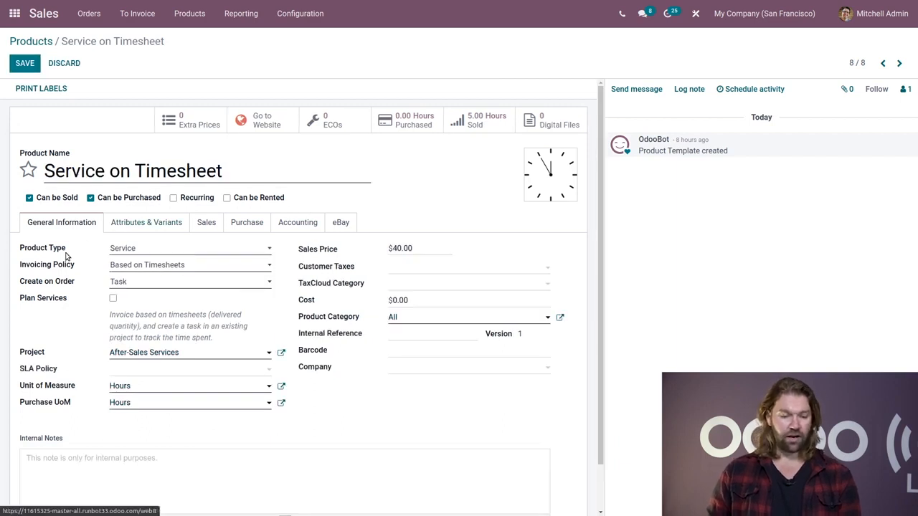
Check the available product types and set the product's Invoicing Policy to Based on Milestones.
drag(66, 248, 22, 252)
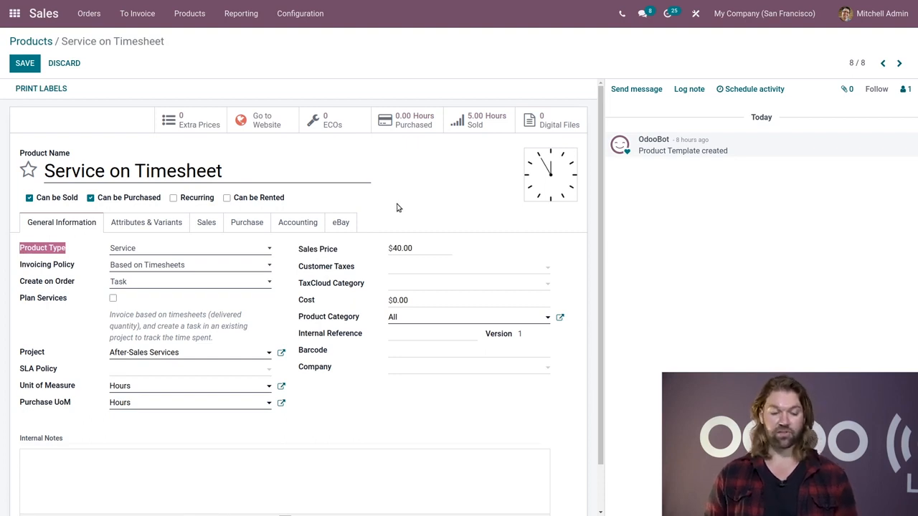
click(197, 253)
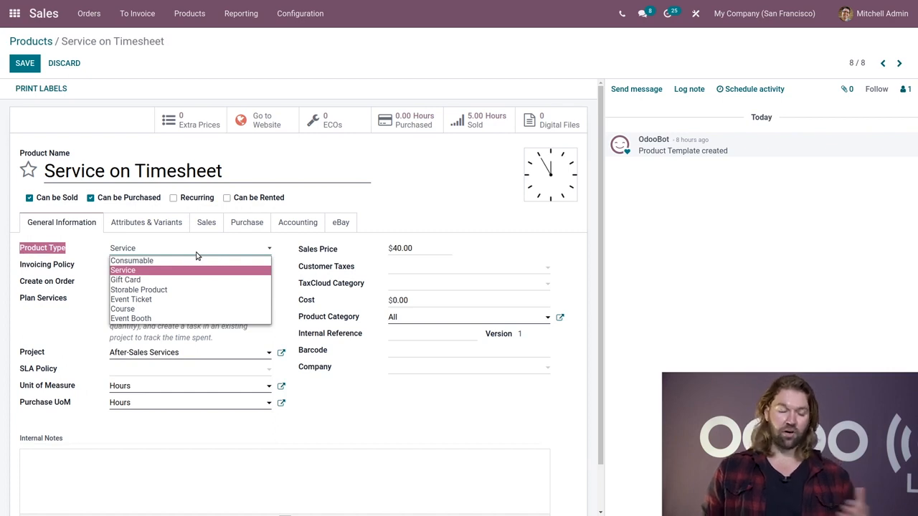
click(76, 258)
click(138, 265)
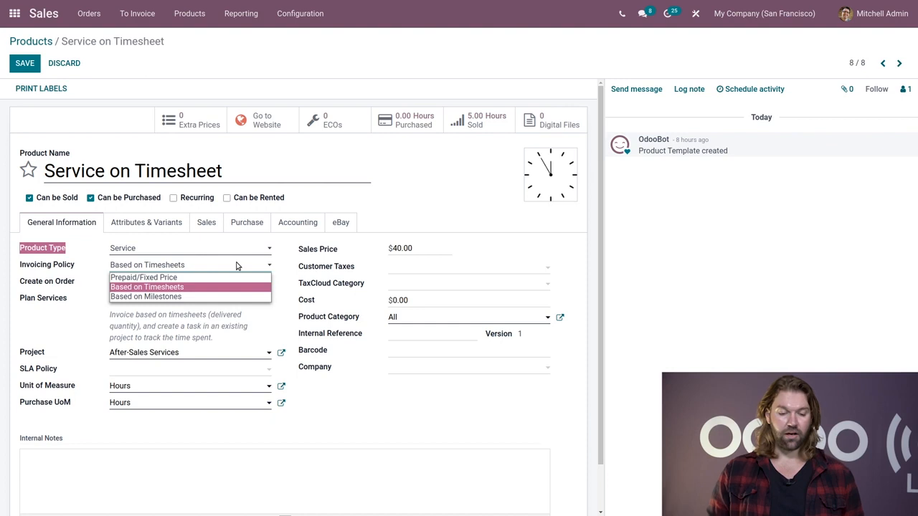
click(212, 296)
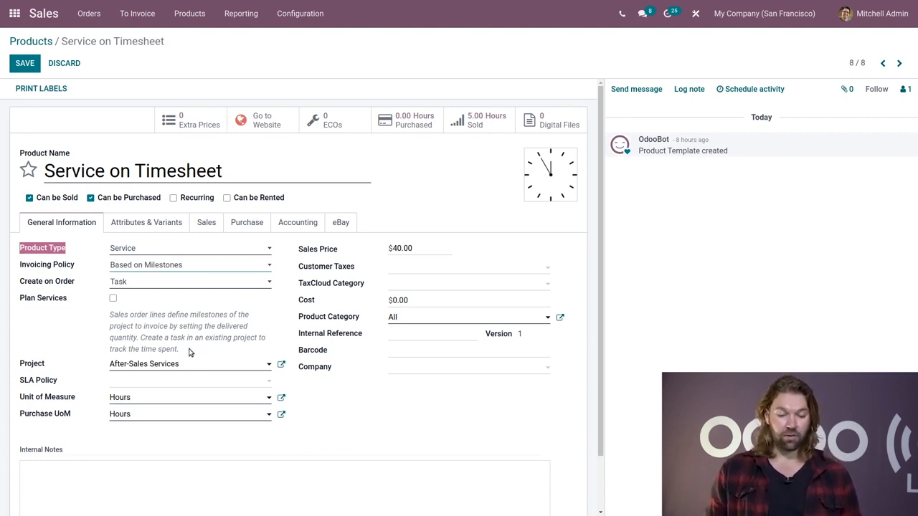
drag(186, 350, 80, 317)
click(78, 316)
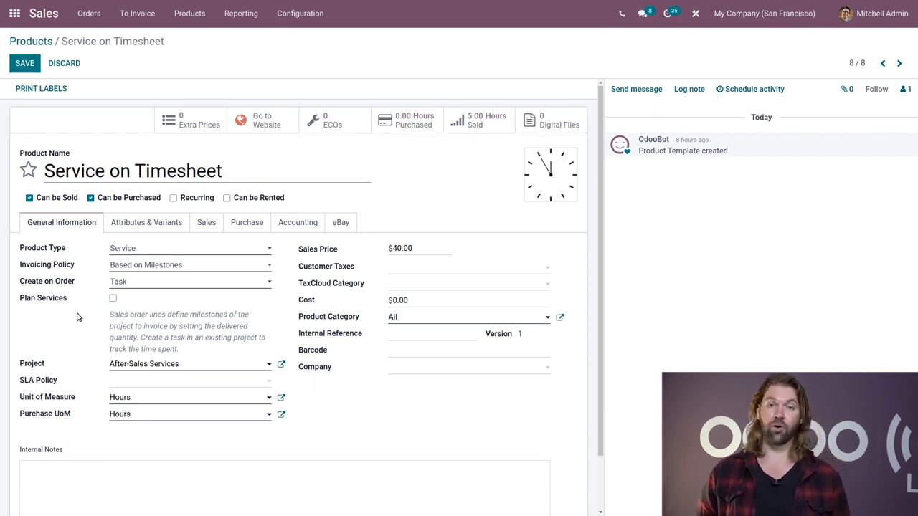
Set the Invoicing Policy to Based on Timesheets, choose Task for Create on Order, and check the available projects.
click(132, 266)
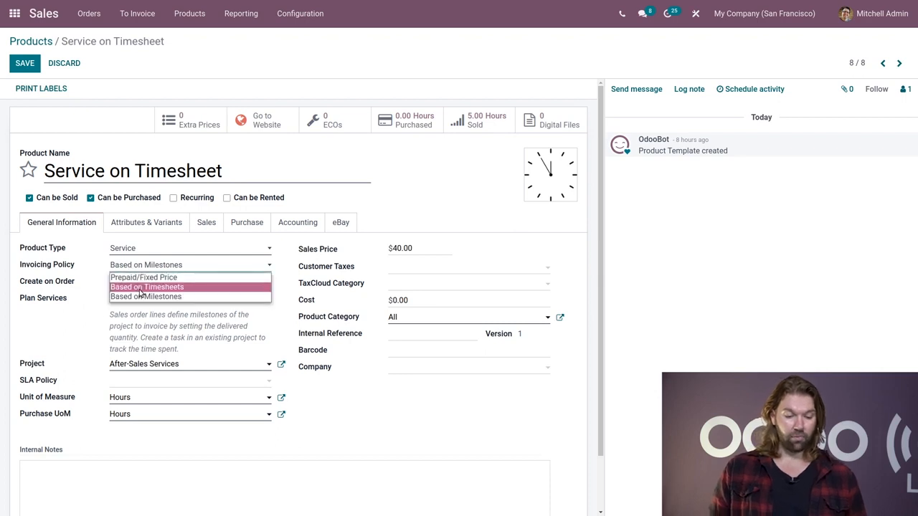
click(141, 287)
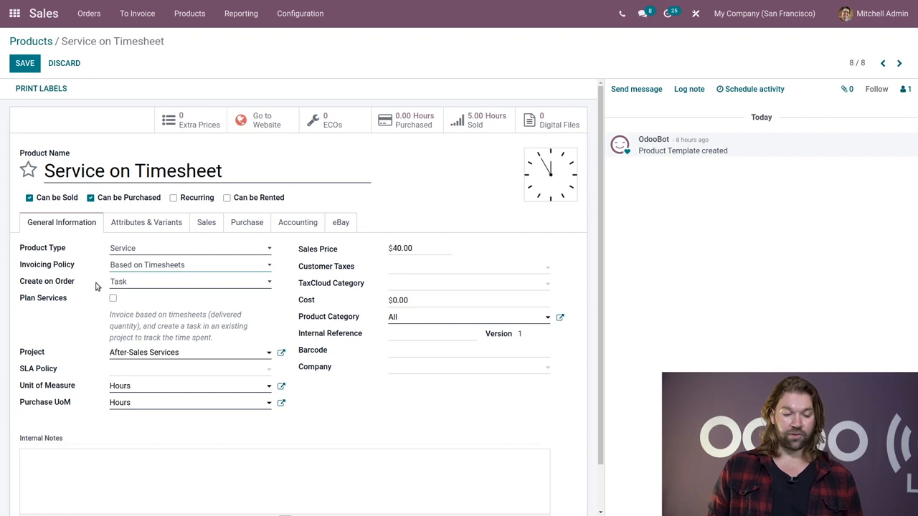
drag(87, 286, 18, 284)
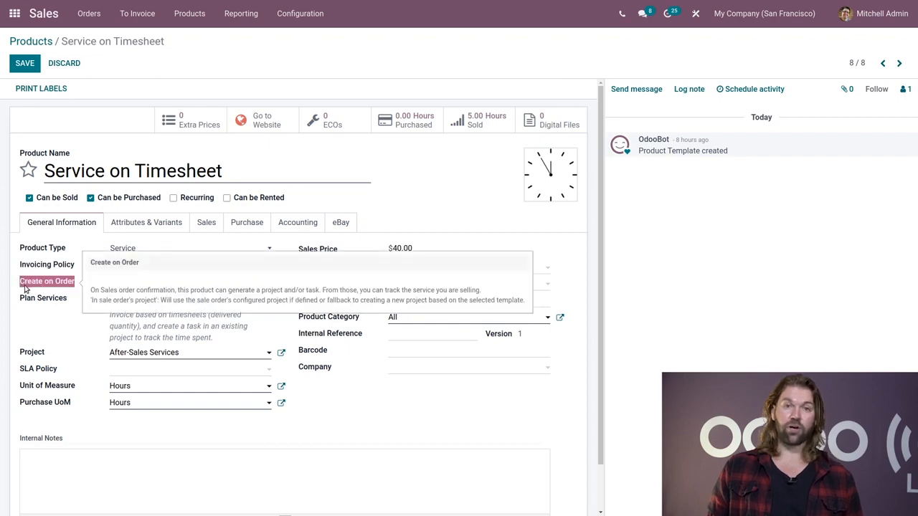
click(161, 282)
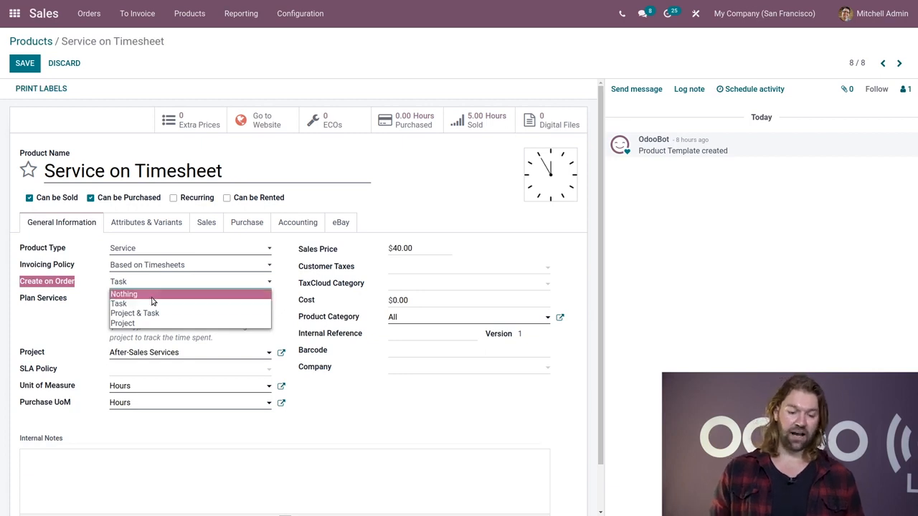
click(150, 305)
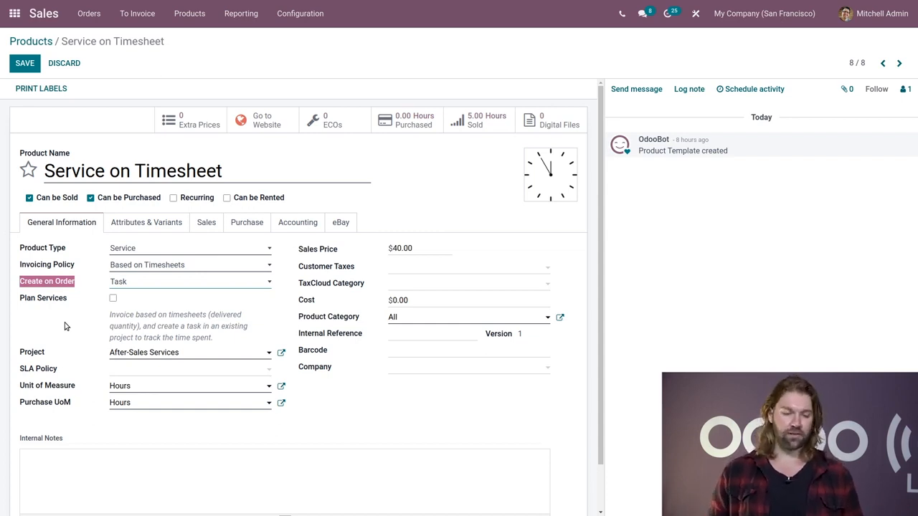
click(195, 353)
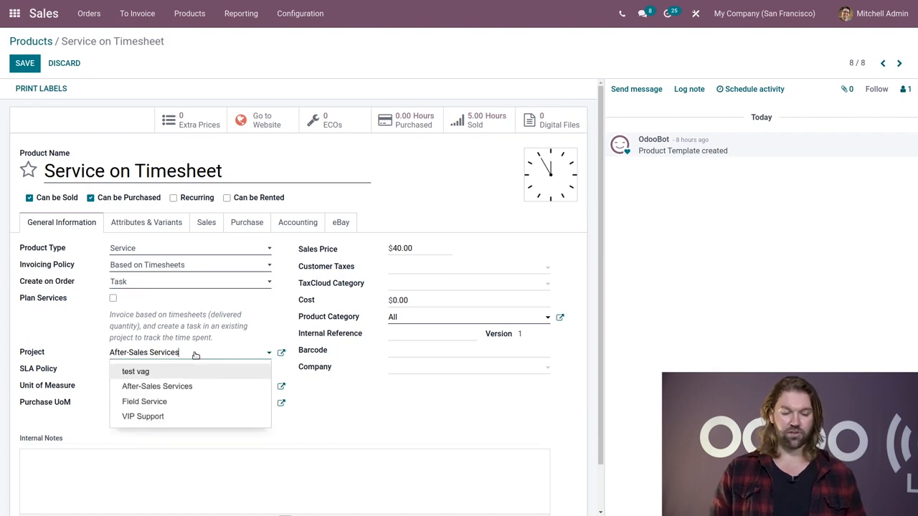
click(254, 331)
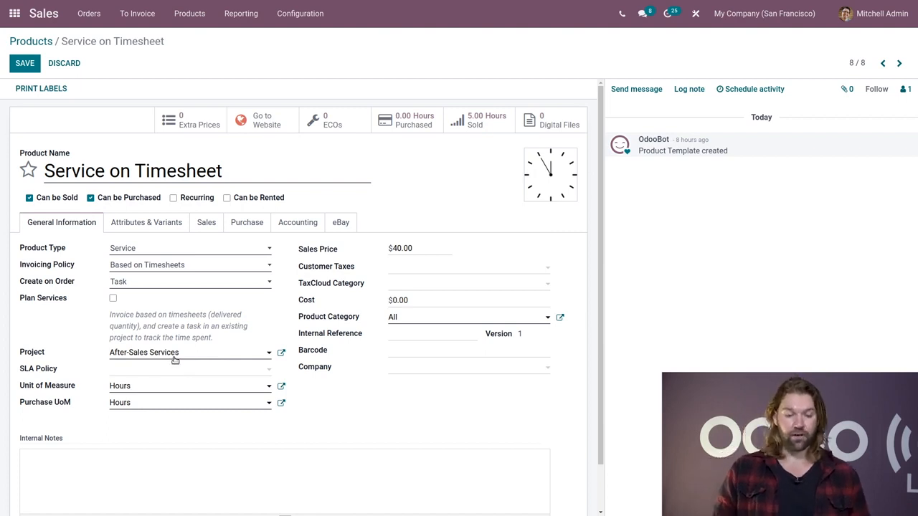
Set the product's Create on Order option to Project & Task and point out the Project Template field.
click(175, 286)
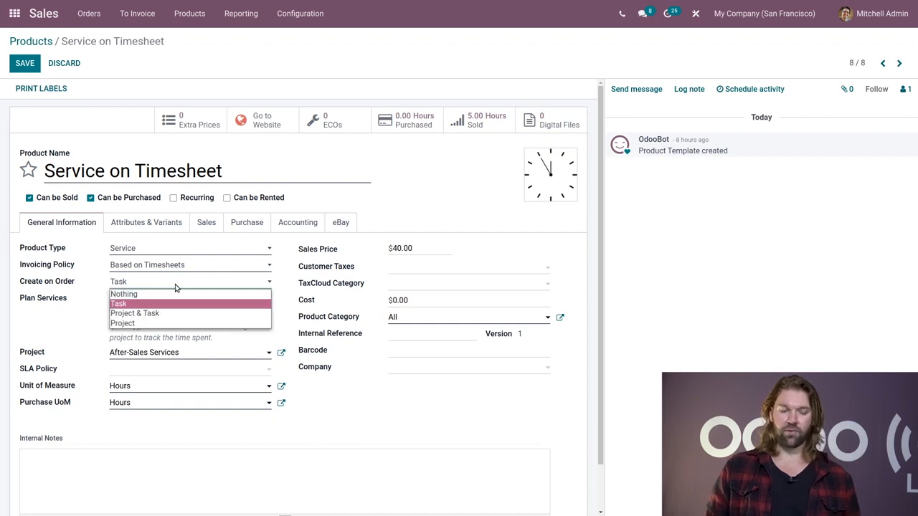
click(209, 311)
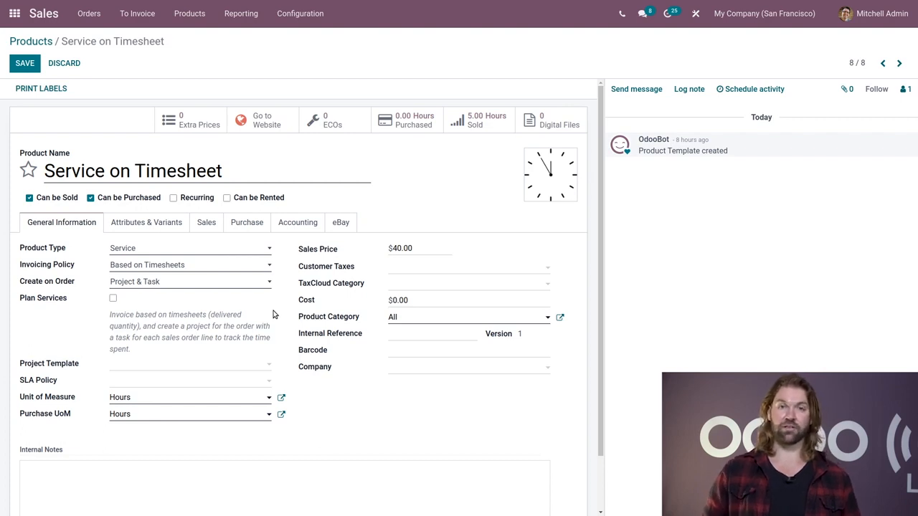
drag(78, 364, 22, 367)
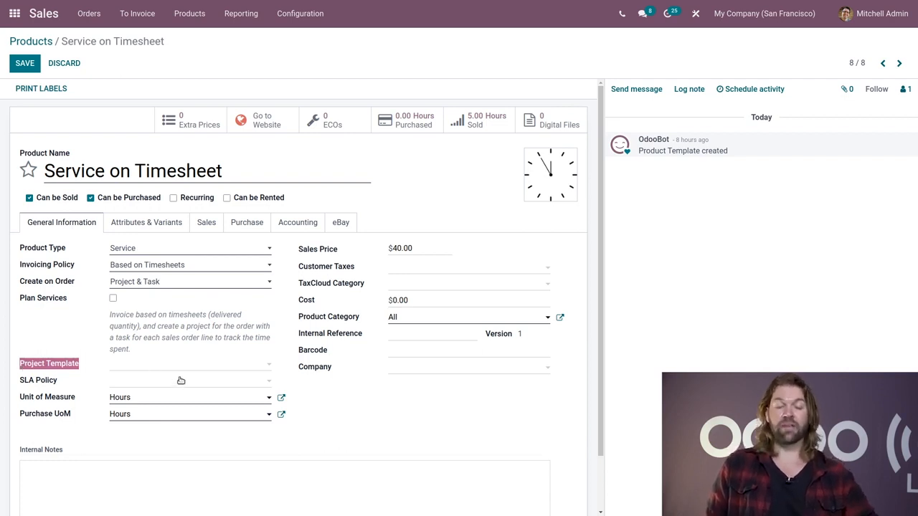
Set the product's Create on Order option to Project and check its Project Template field.
click(150, 285)
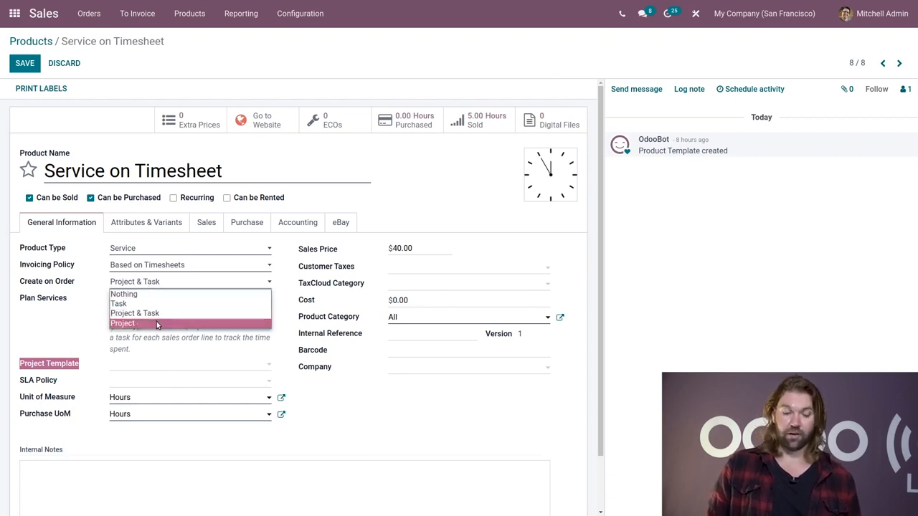
click(156, 323)
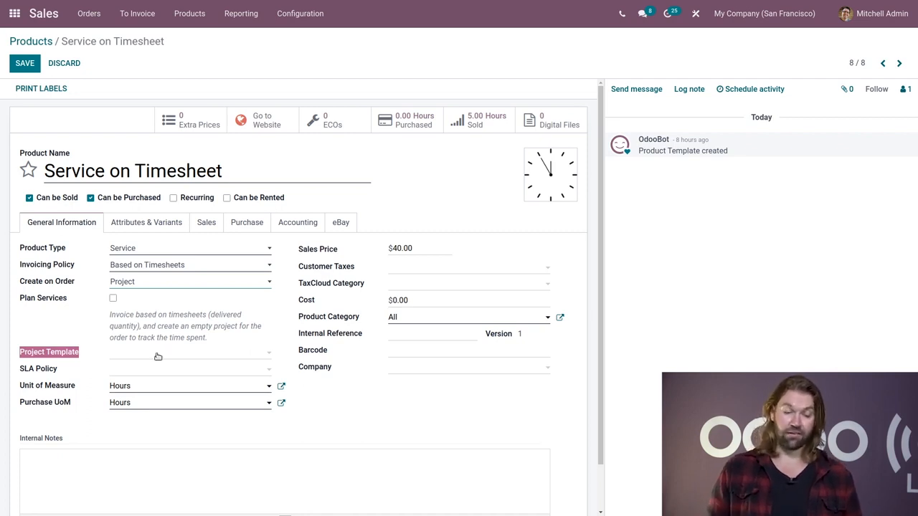
click(158, 353)
click(161, 337)
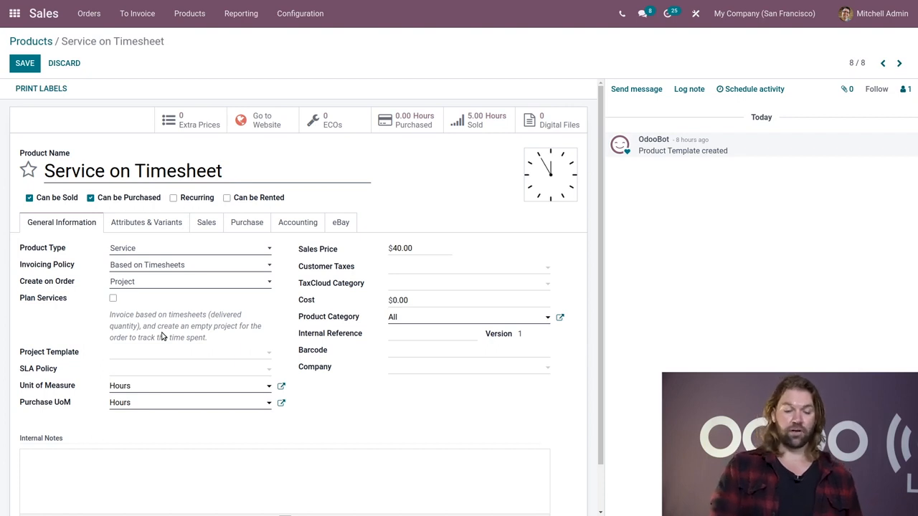
Set Create on Order to Task with After-Sales Services as the project, and save the product.
click(165, 281)
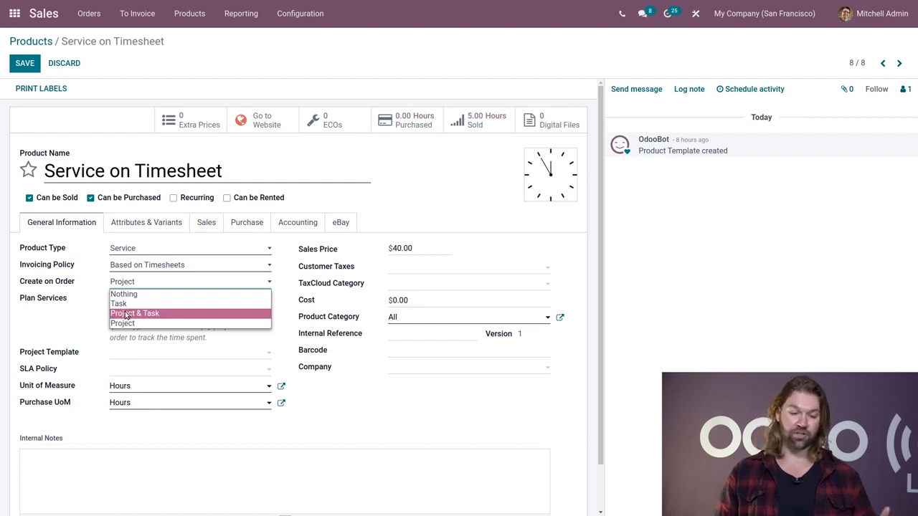
click(128, 307)
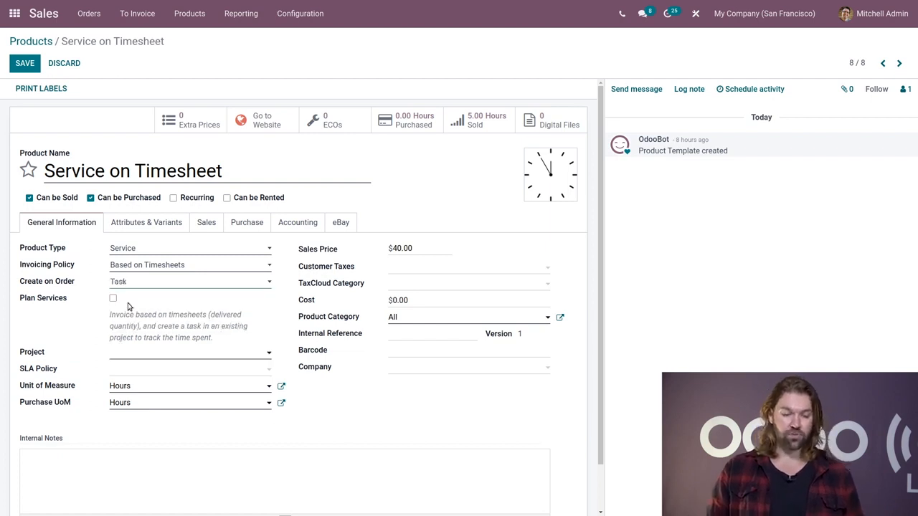
click(142, 355)
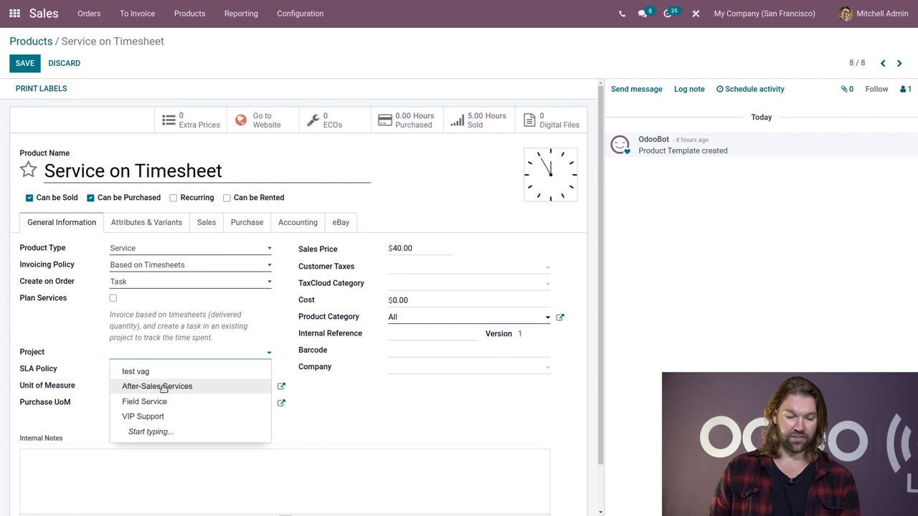
click(161, 386)
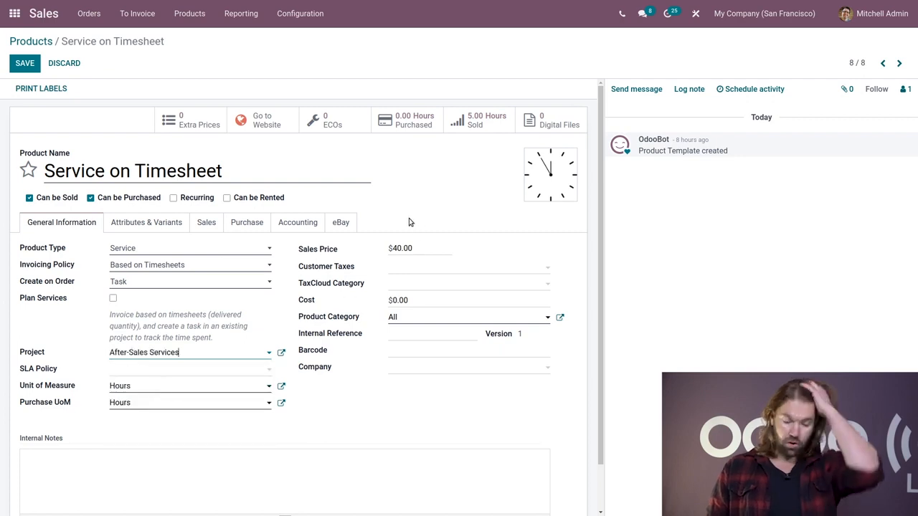
click(19, 64)
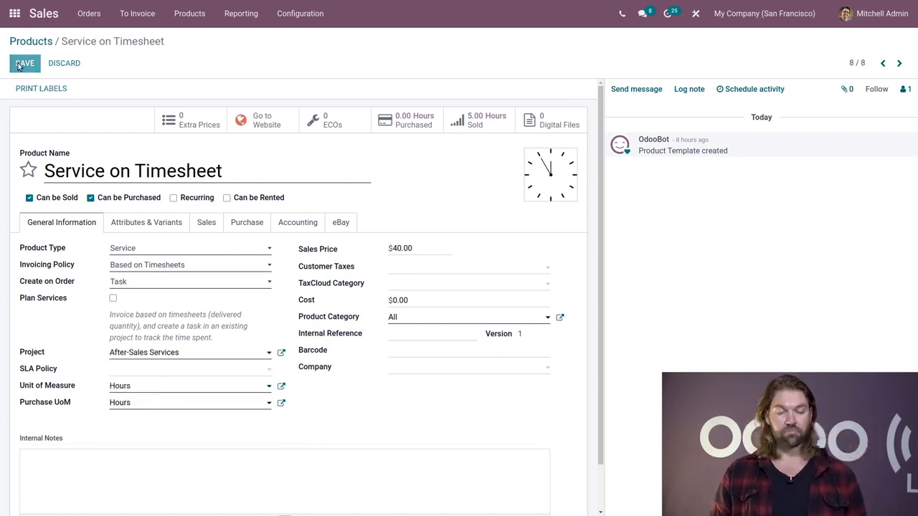
Create a new quotation for the customer Gemini Furniture.
click(42, 13)
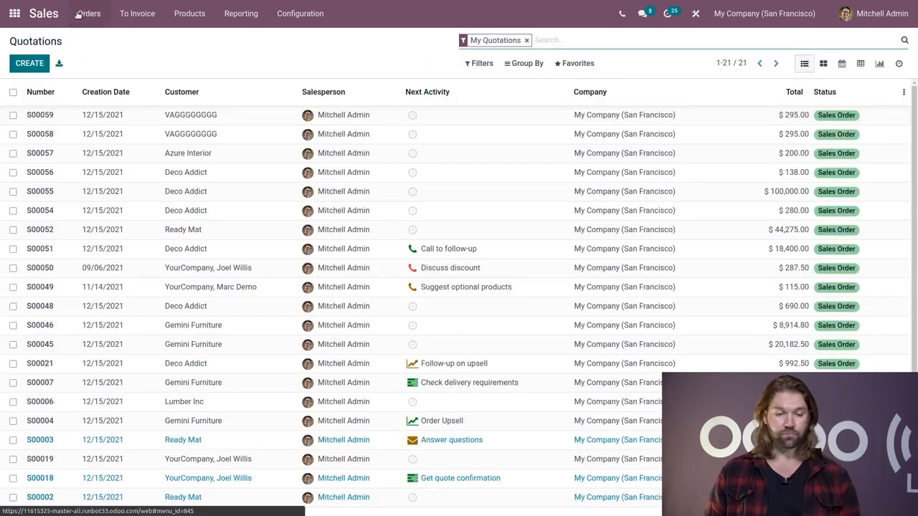
click(29, 64)
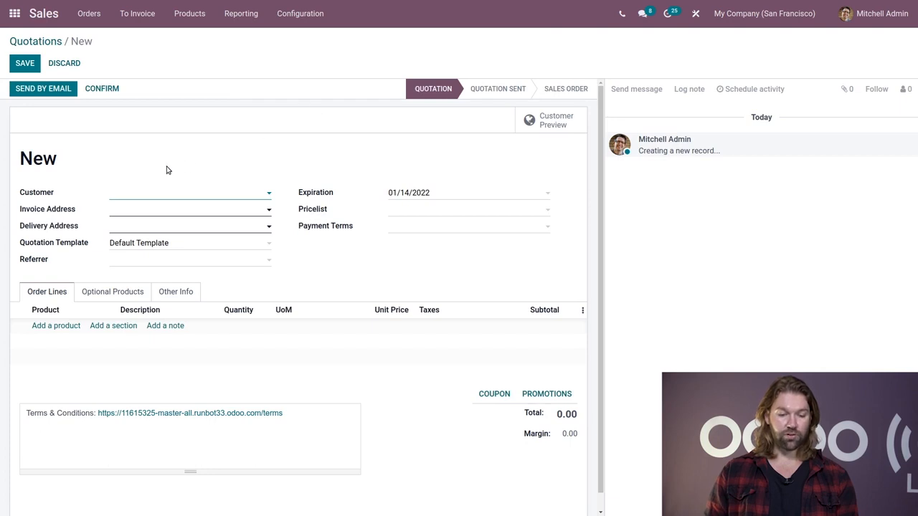
click(159, 195)
text(g)
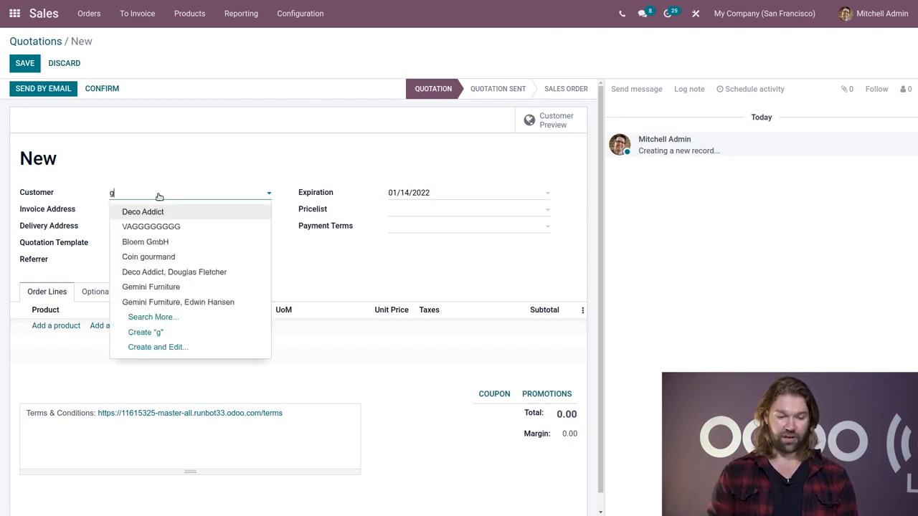
text(e)
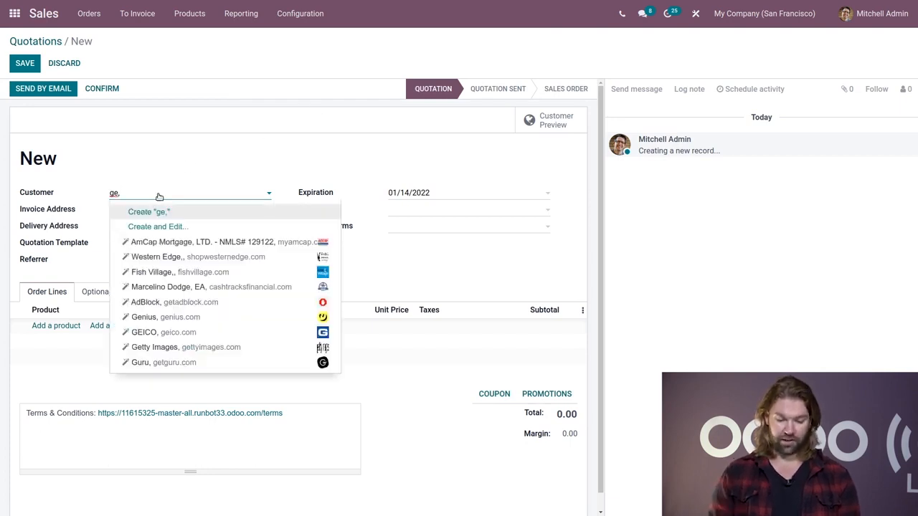
text(m)
click(160, 209)
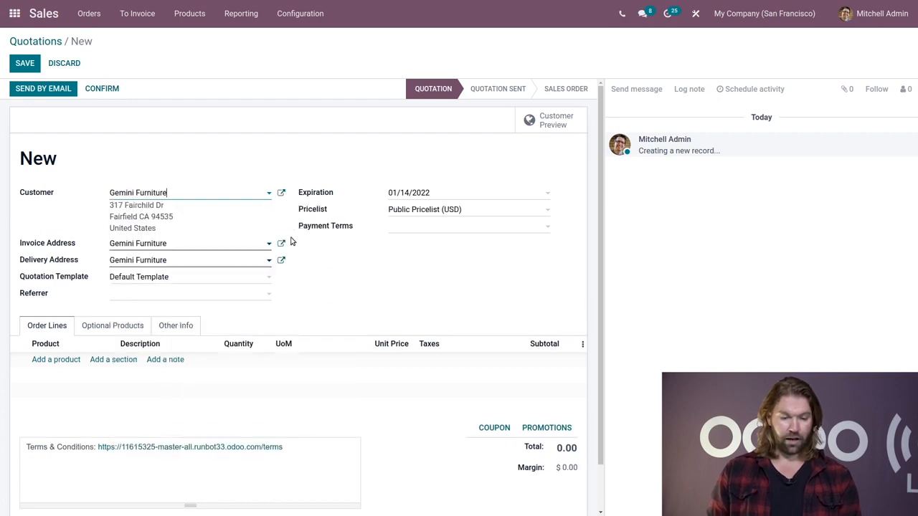
Add Service on Timesheet to the order lines with a quantity of 5 and confirm the quotation.
click(58, 361)
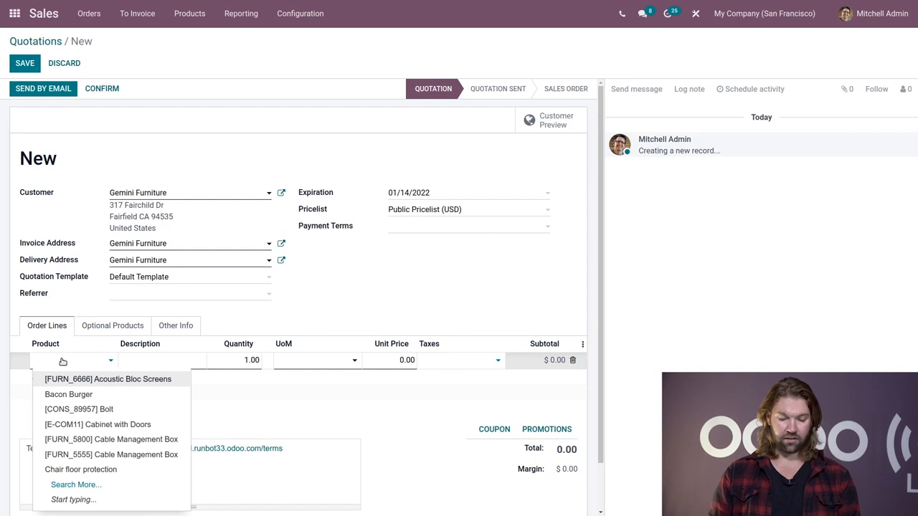
text(service)
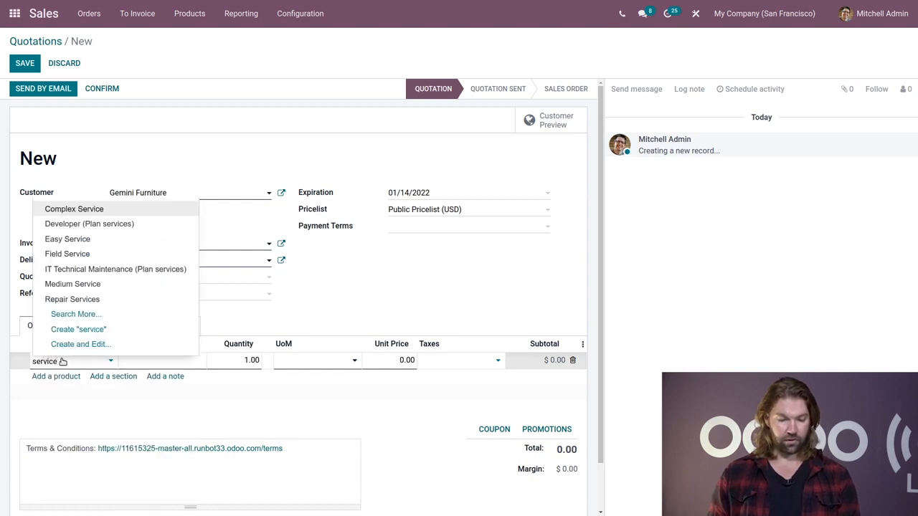
click(98, 315)
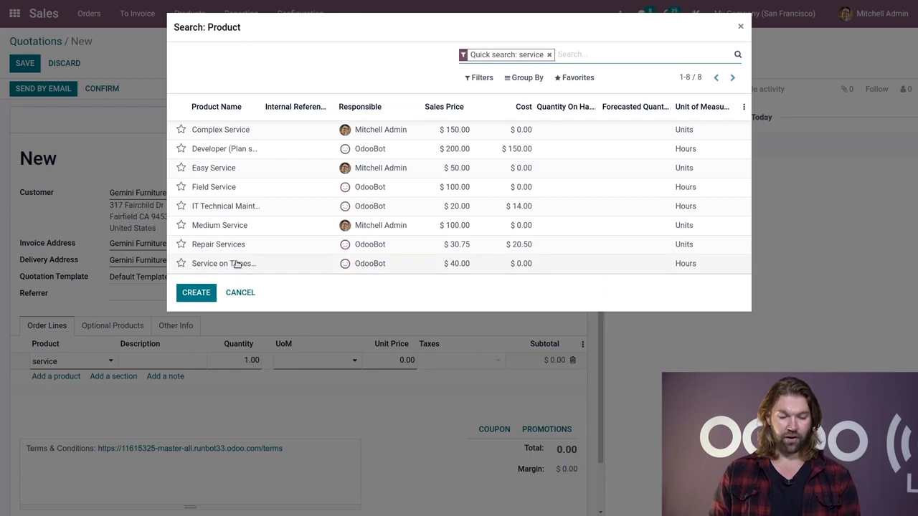
click(237, 264)
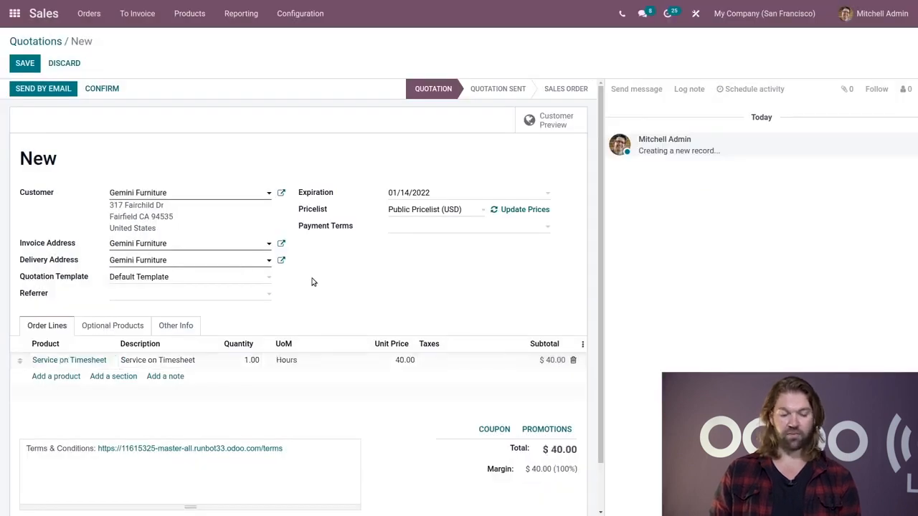
click(226, 368)
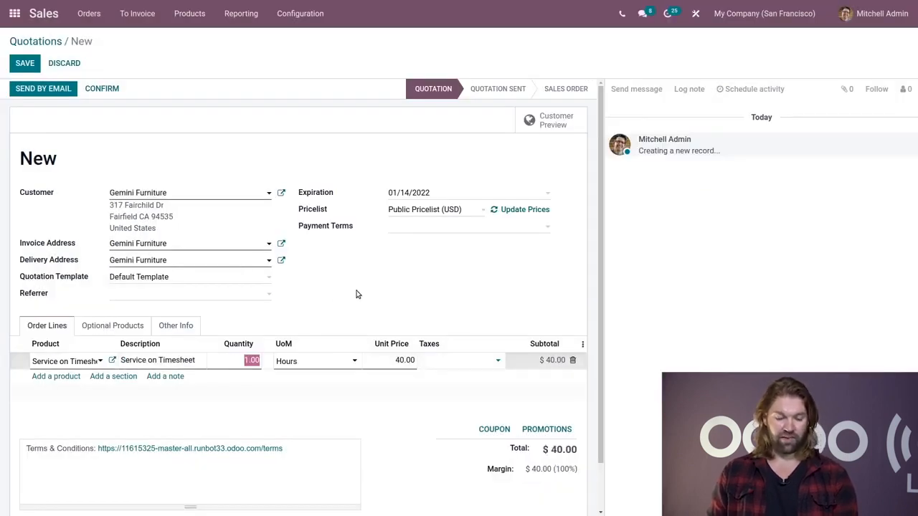
text(5)
click(360, 289)
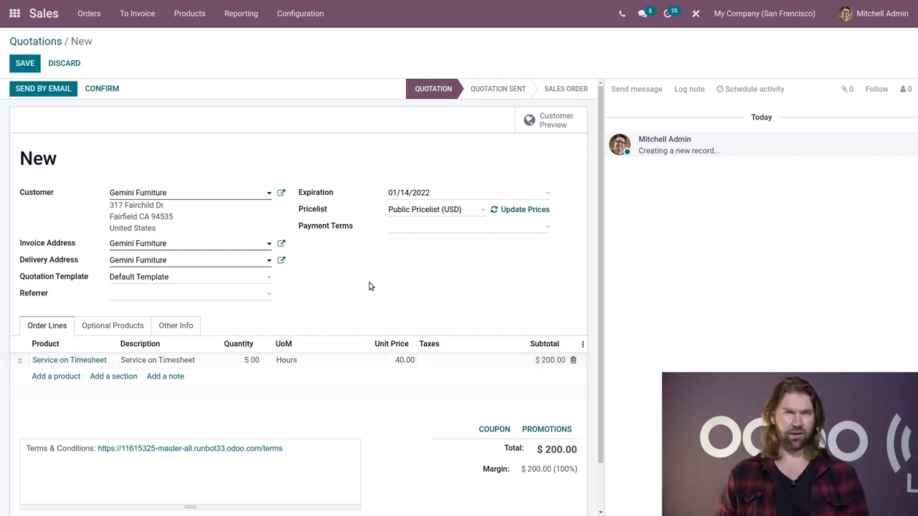
click(100, 91)
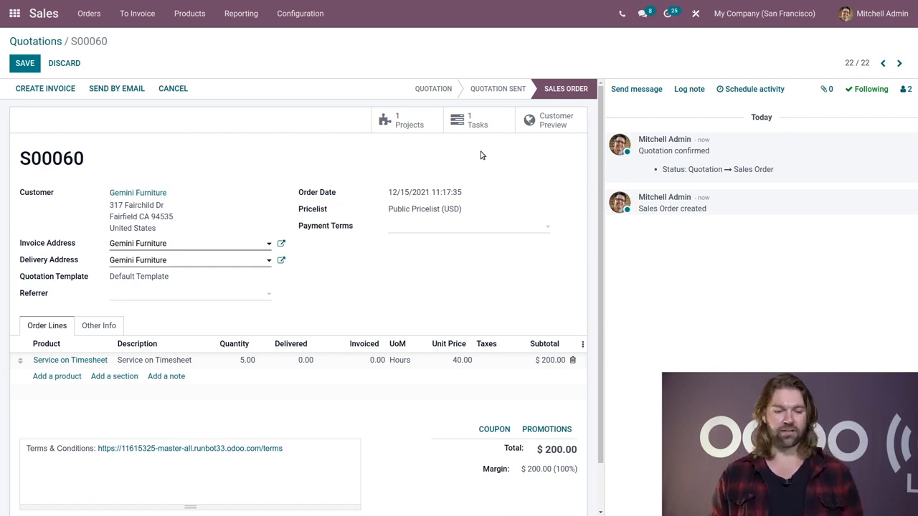
Switch to the Project app and open the After-Sales Services project.
click(14, 14)
text(proje)
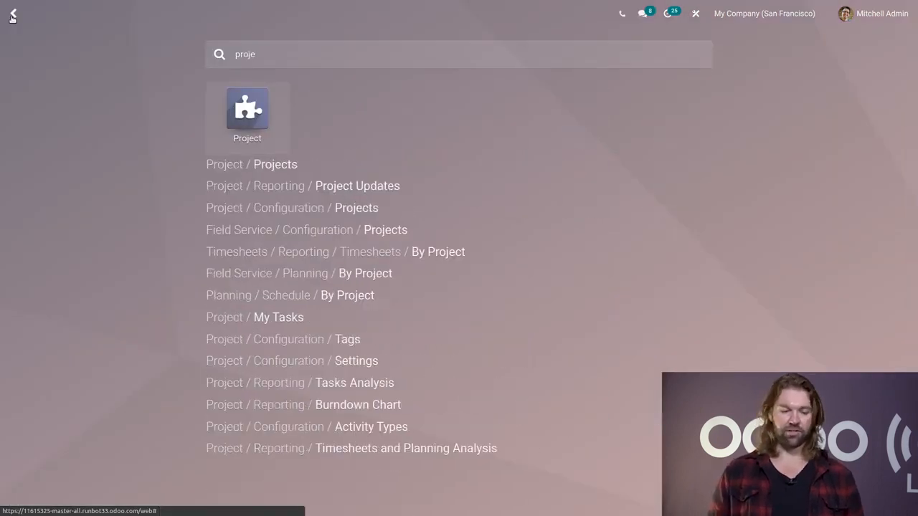
key(BackSpace)
key(BackSpace)
key(BackSpace)
key(BackSpace)
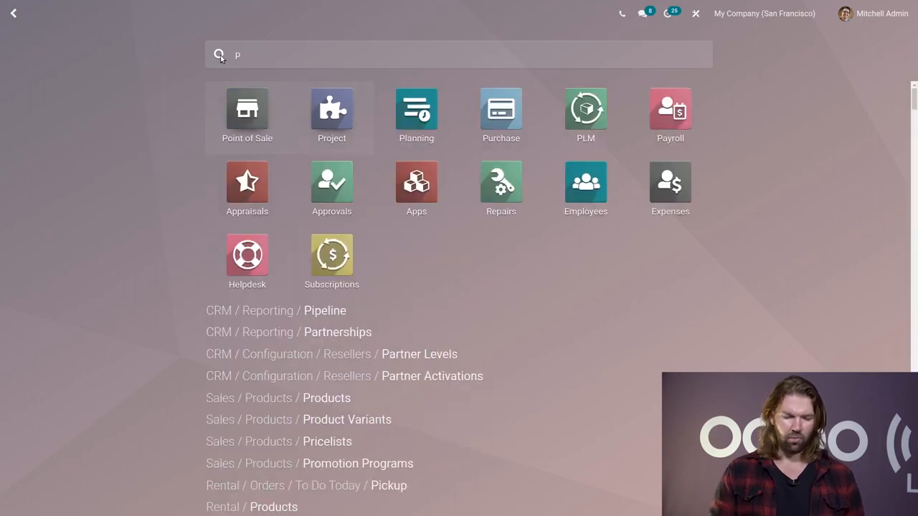
key(BackSpace)
text(pro)
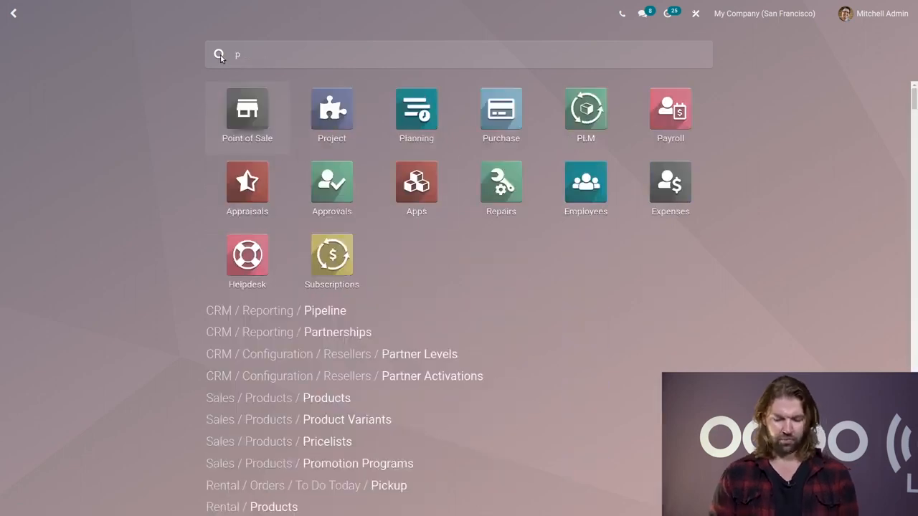
key(Return)
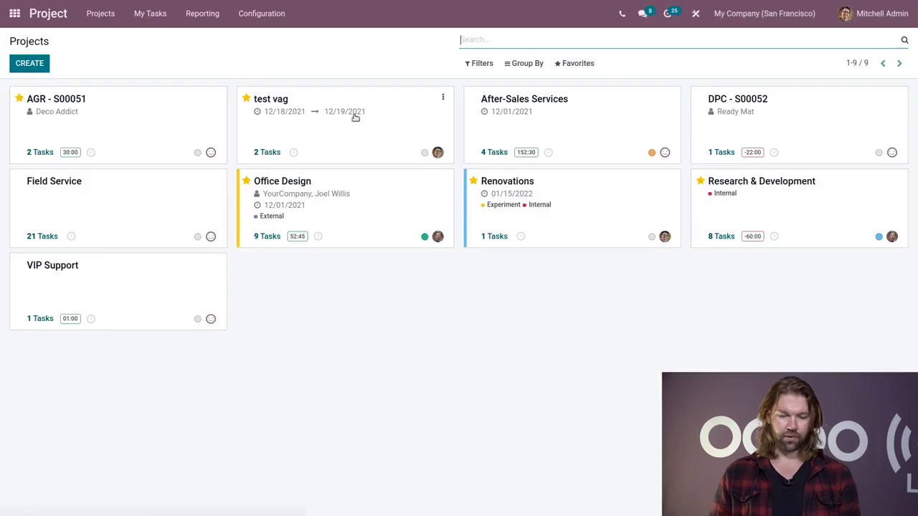
click(566, 111)
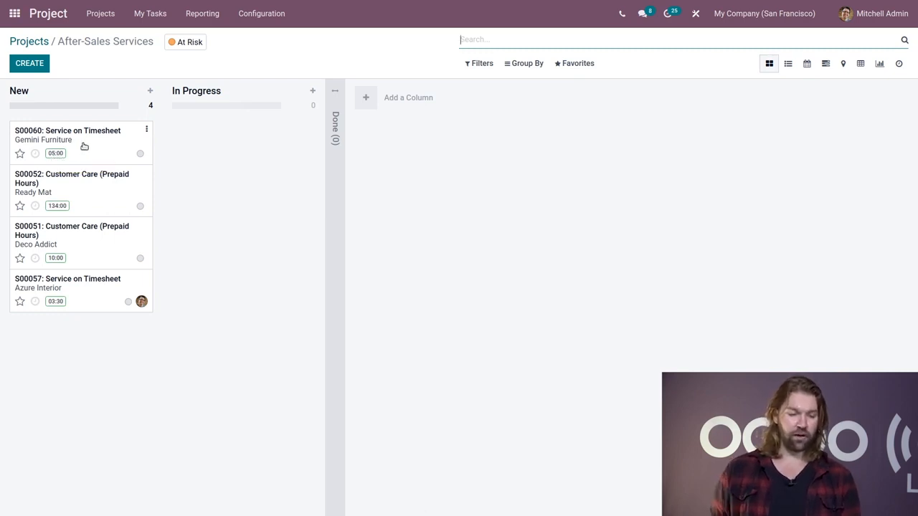
Open the Gemini Furniture Service on Timesheet task and examine the automatic enquiry message in its log.
click(84, 146)
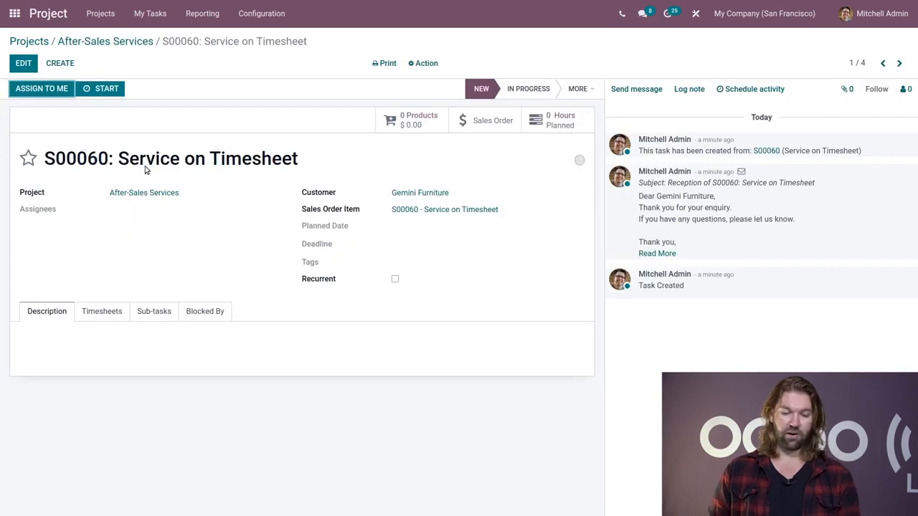
drag(793, 219, 655, 207)
click(746, 213)
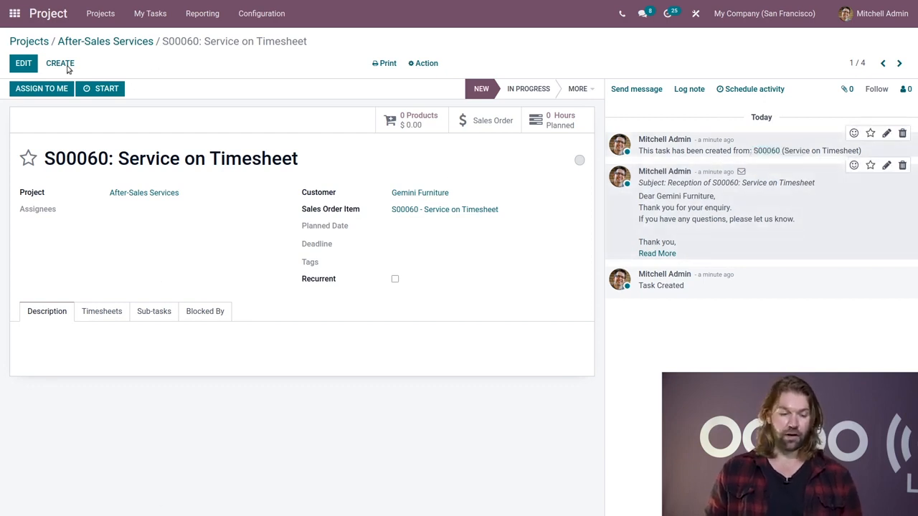
Assign the Gemini Furniture task to yourself and enter "Notes the project" as its description.
click(28, 65)
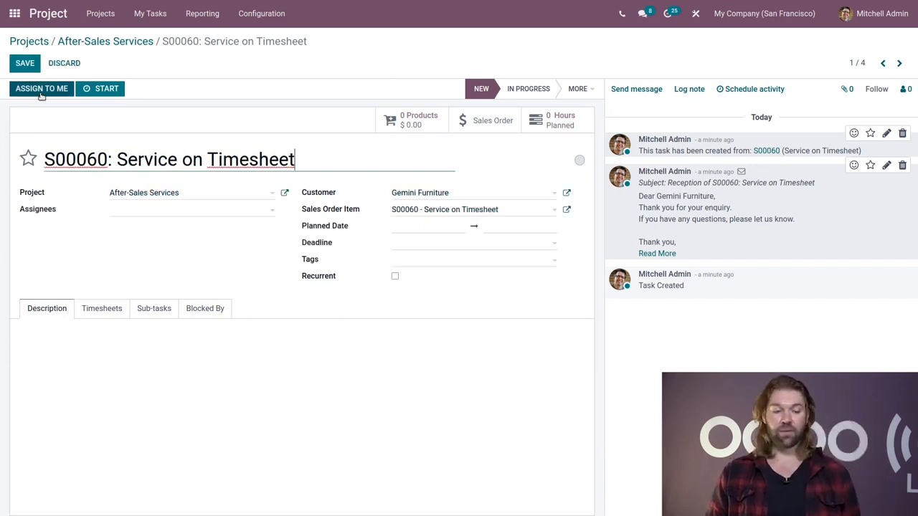
click(41, 92)
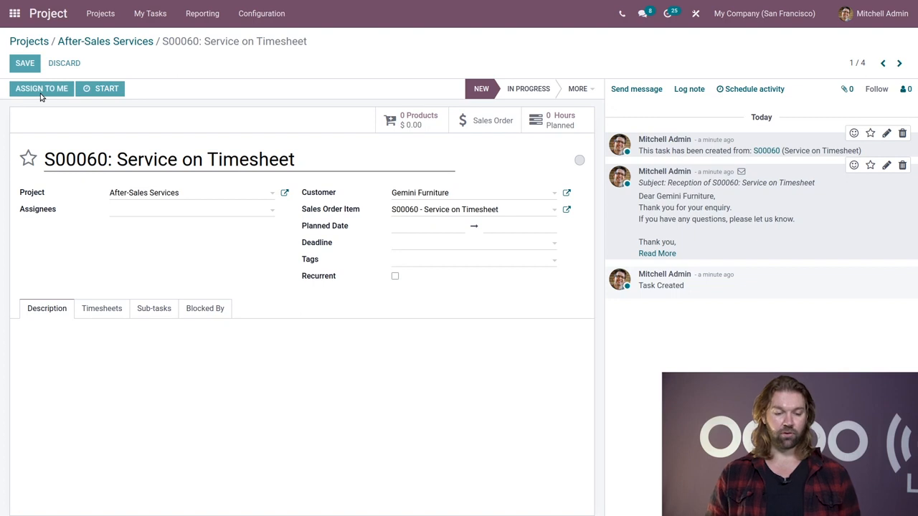
click(90, 351)
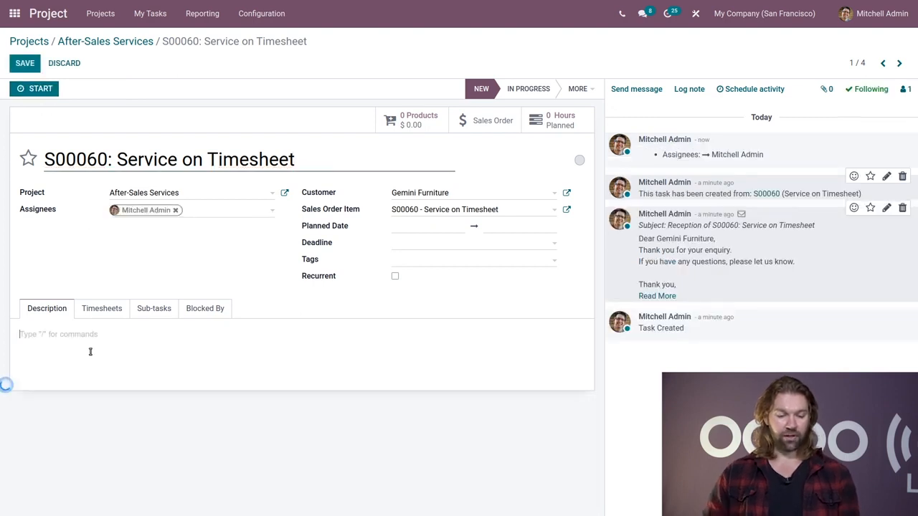
text(Notes the project)
key(Return)
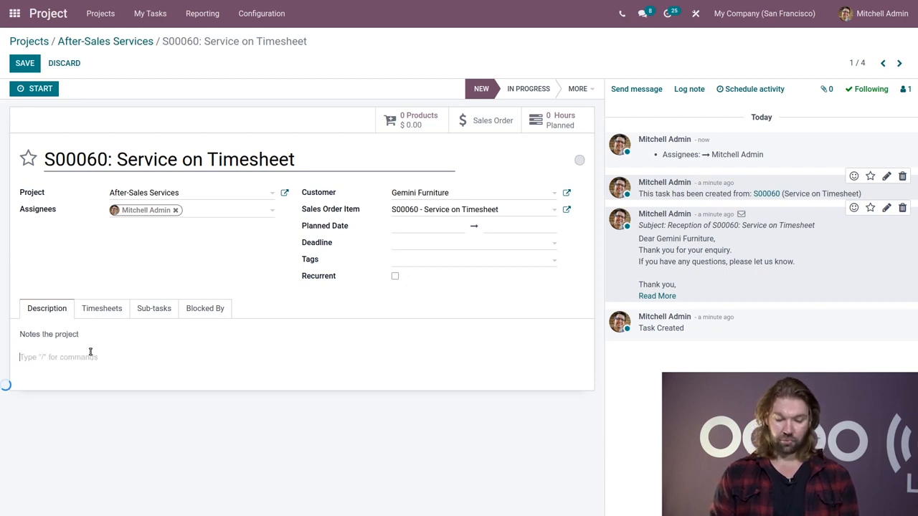
Look through the content blocks offered by the slash command in the task description, and remove the slash.
text(/)
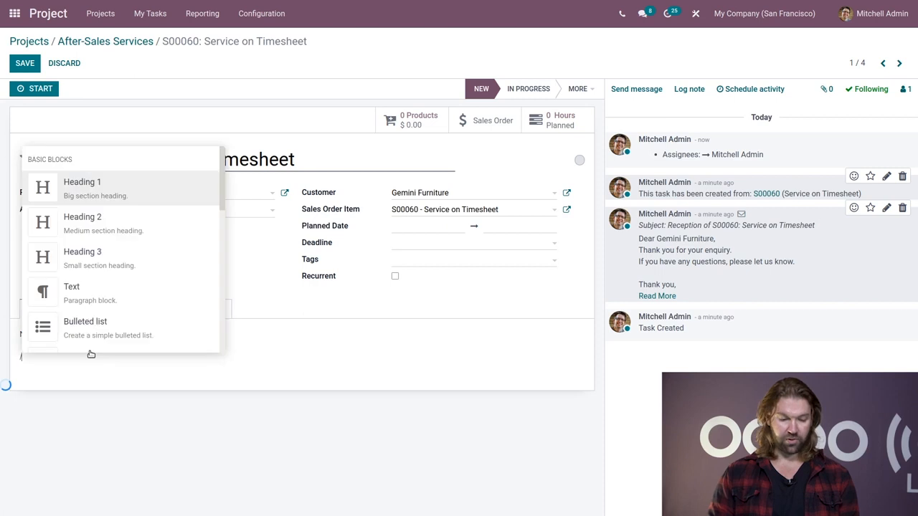
scroll(118, 300, down, 5)
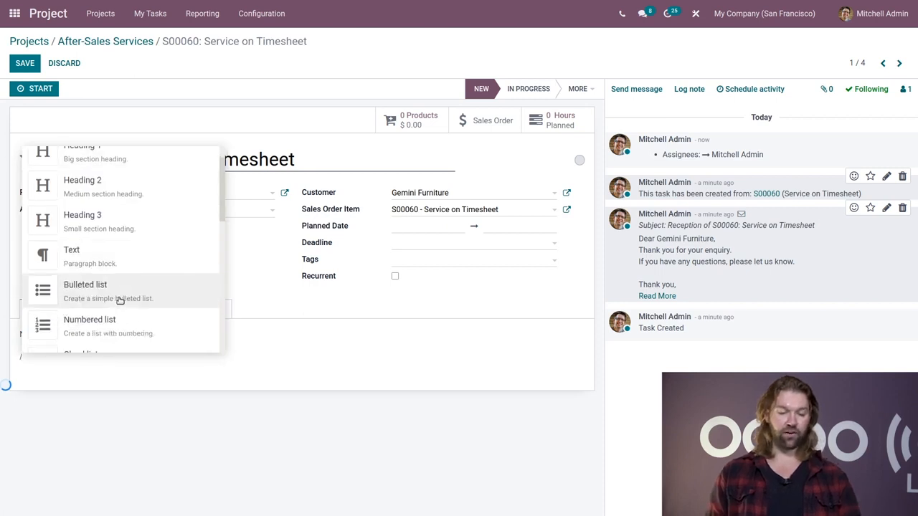
scroll(120, 301, down, 3)
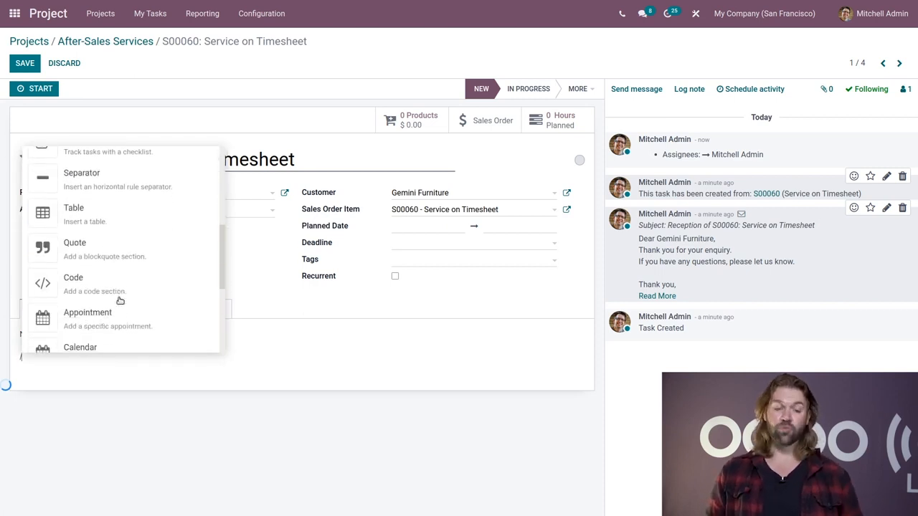
click(255, 274)
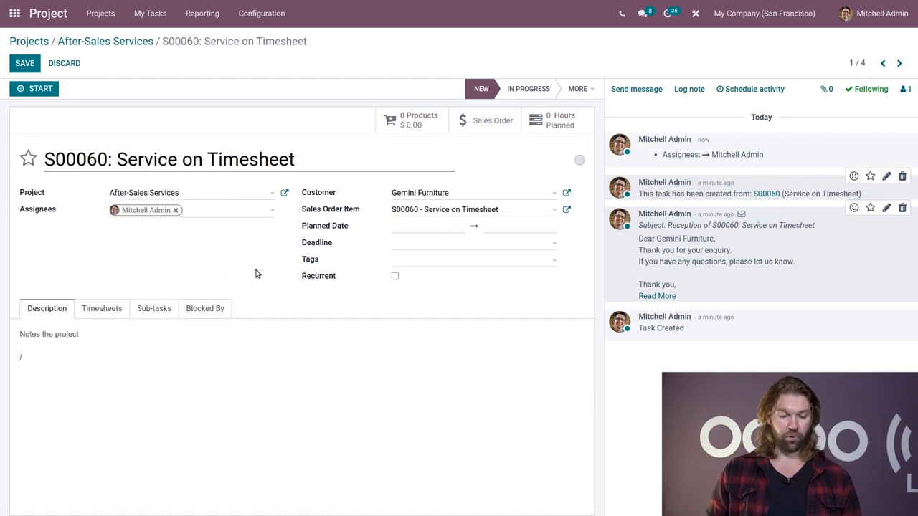
key(BackSpace)
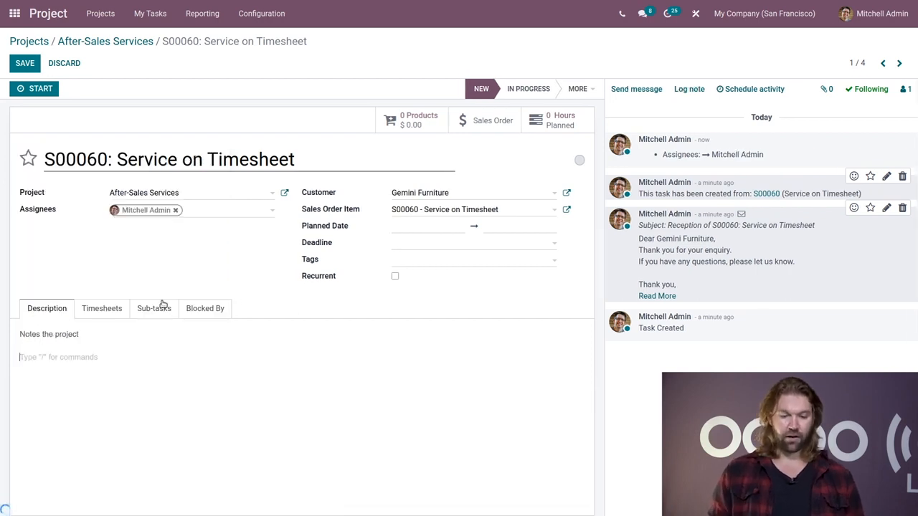
Save the task and start its timer, pausing and resuming it once.
click(26, 63)
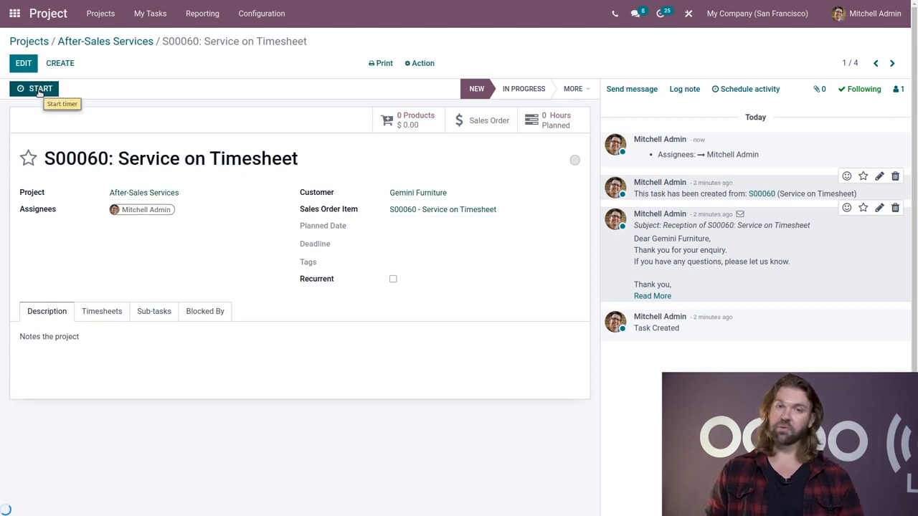
click(39, 89)
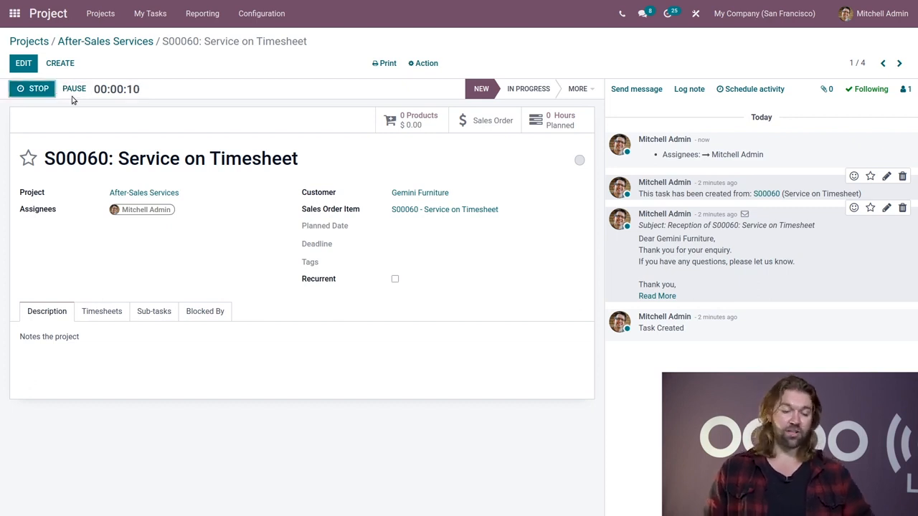
click(71, 91)
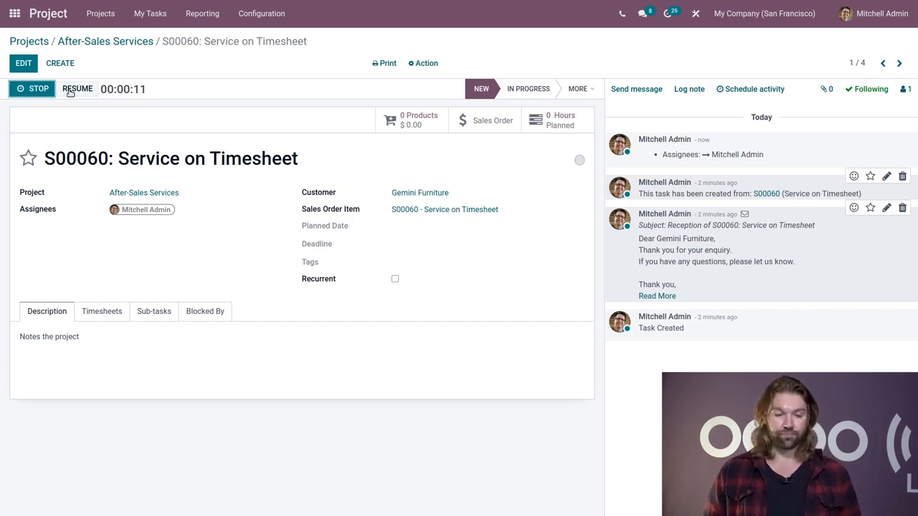
click(70, 90)
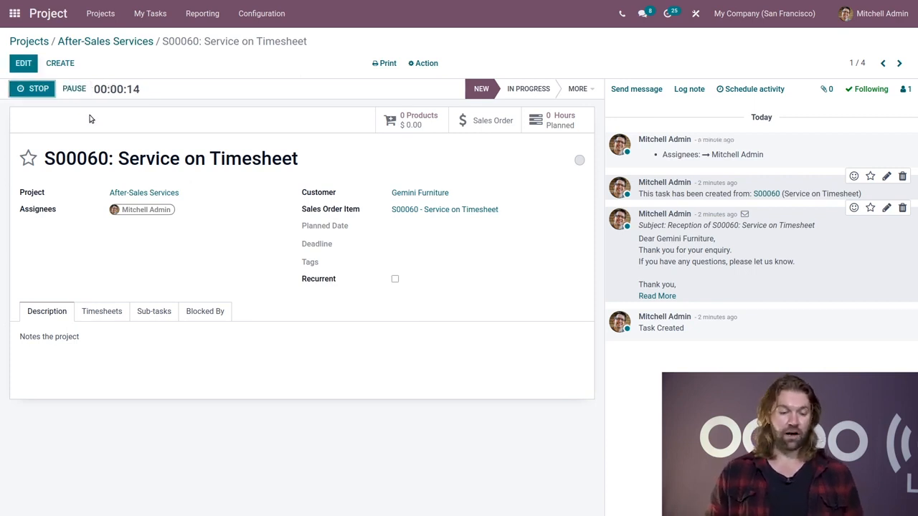
Stop the task timer and describe the activity as "Notes on the work we perform".
click(32, 89)
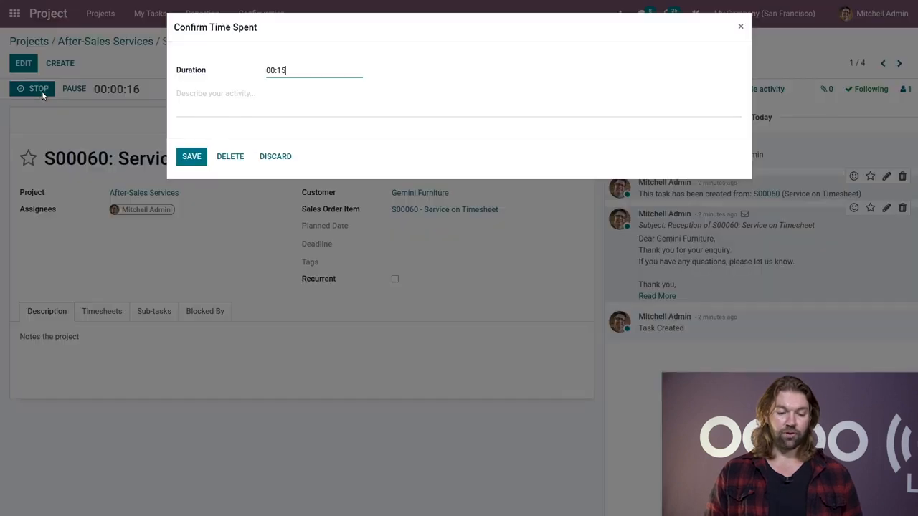
click(221, 106)
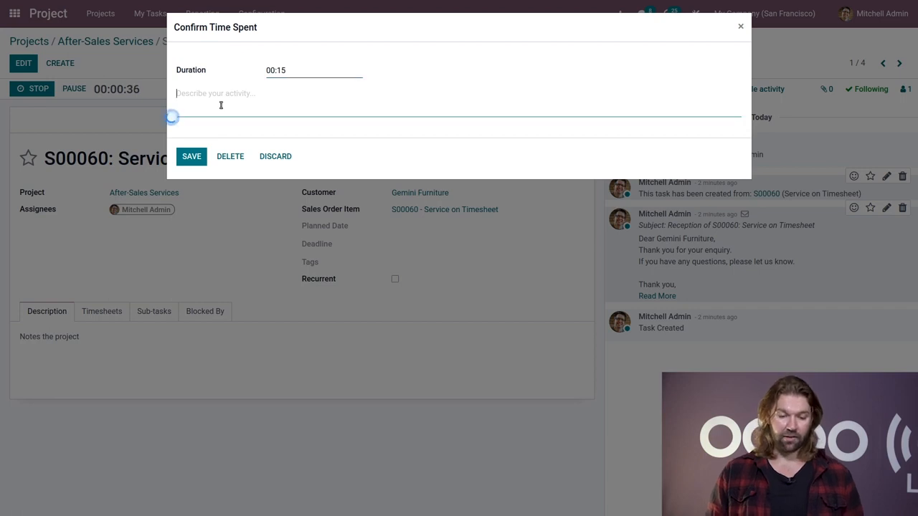
text(Notes on the zork)
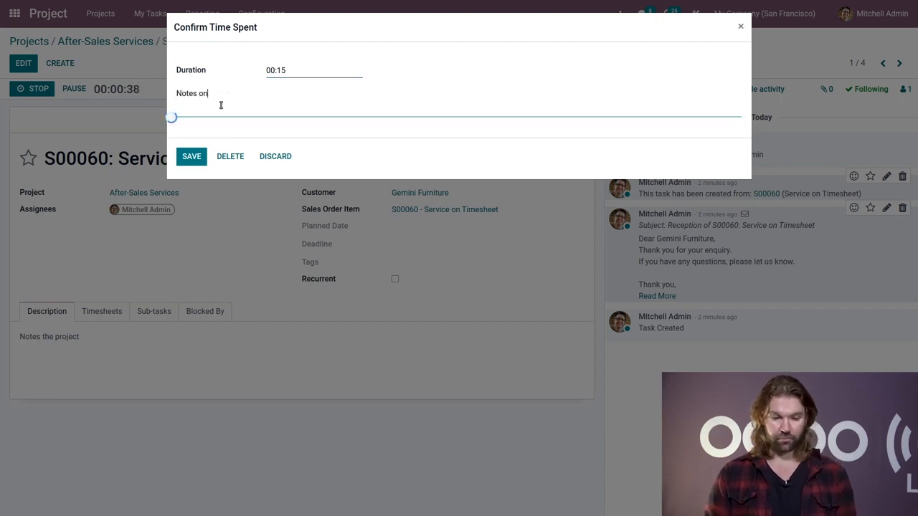
key(BackSpace)
key(BackSpace)
key(BackSpace)
key(BackSpace)
key(BackSpace)
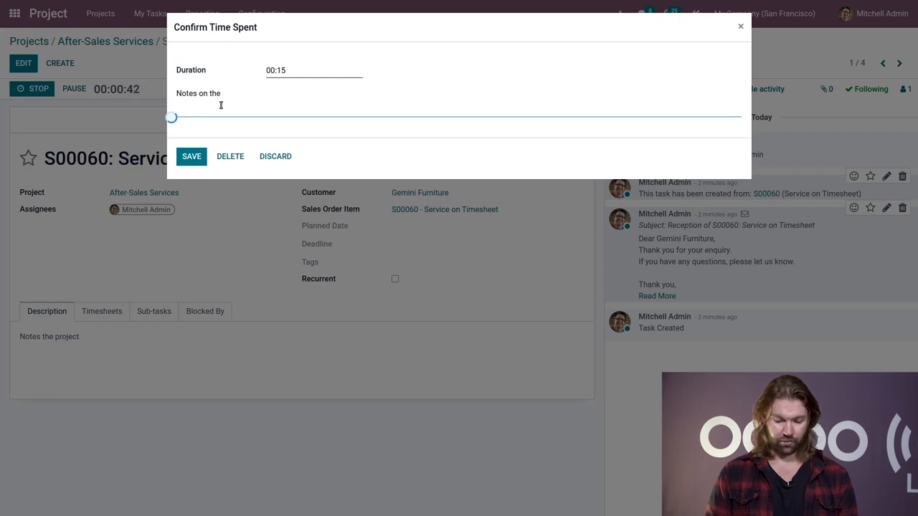
text(work we perform)
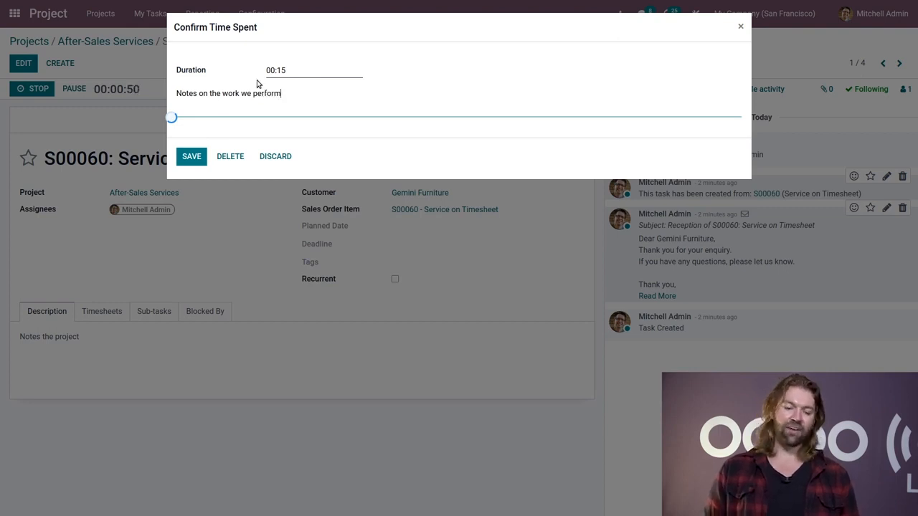
Set the duration of the time spent to 00:30 and save the time entry.
drag(292, 70, 264, 71)
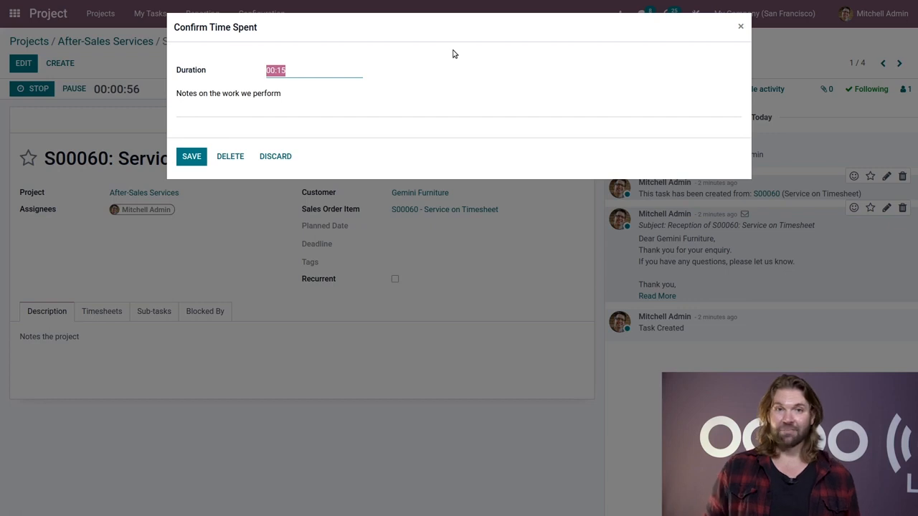
key(BackSpace)
text(0()
key(BackSpace)
text(5)
key(Tab)
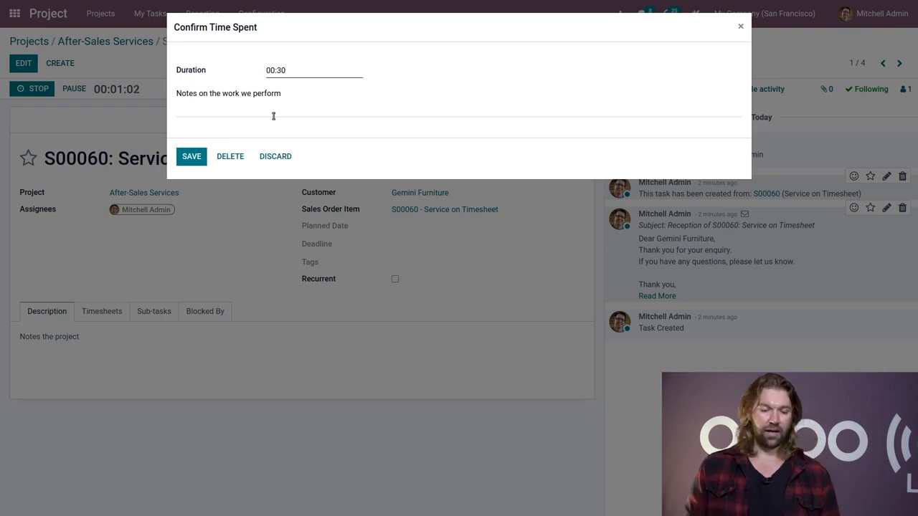
click(205, 157)
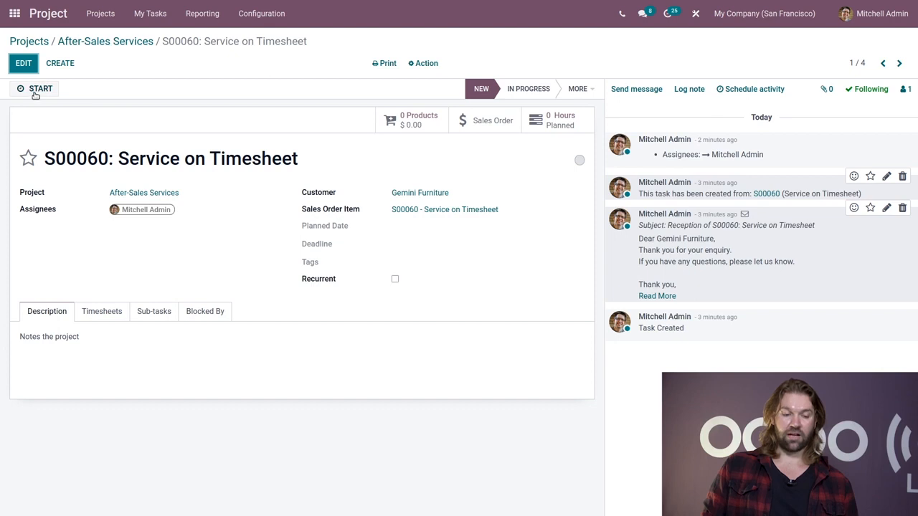
Edit the task and add a timesheet line dated 12/14/2021.
click(31, 68)
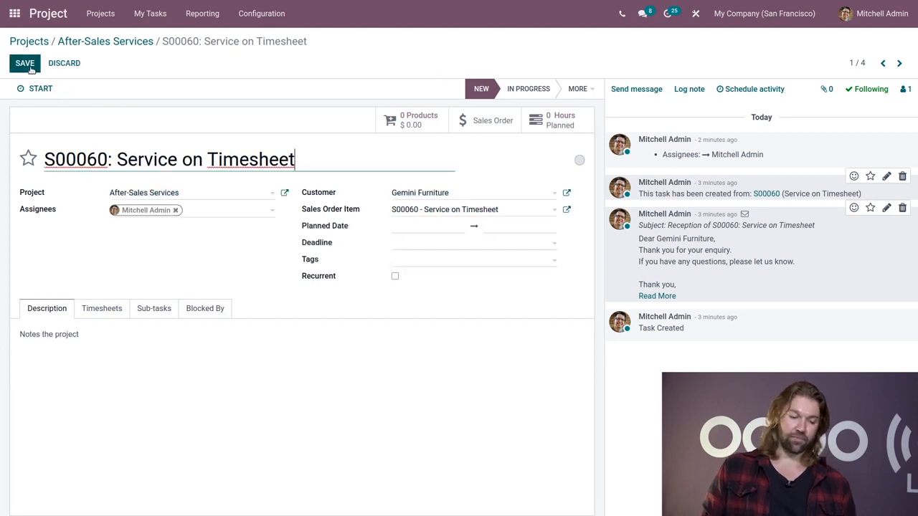
click(106, 310)
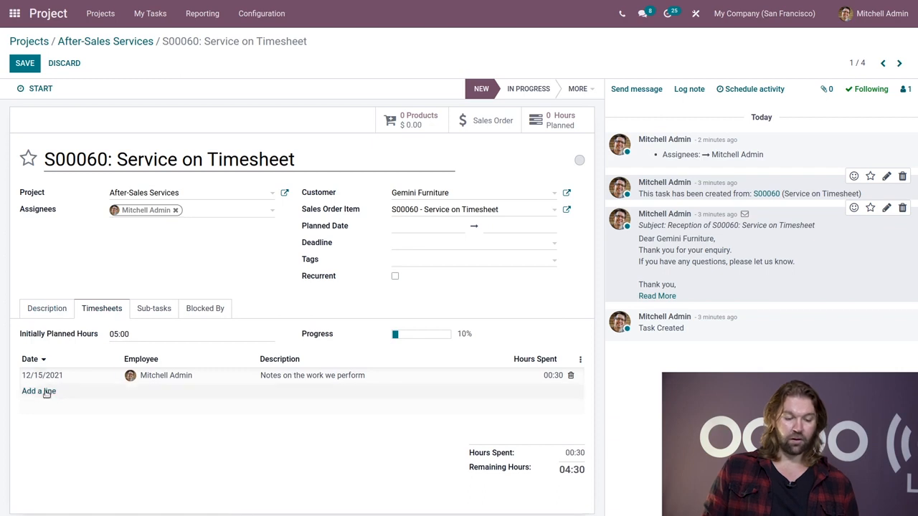
click(39, 391)
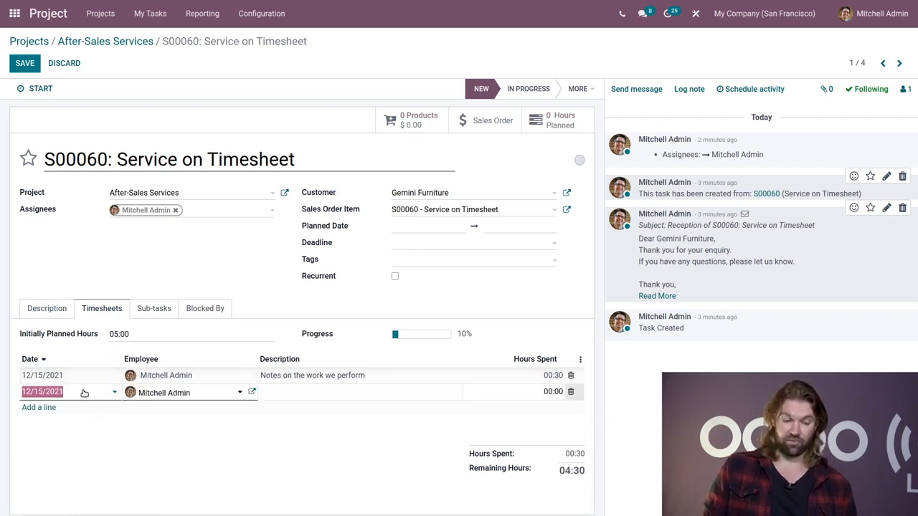
click(84, 393)
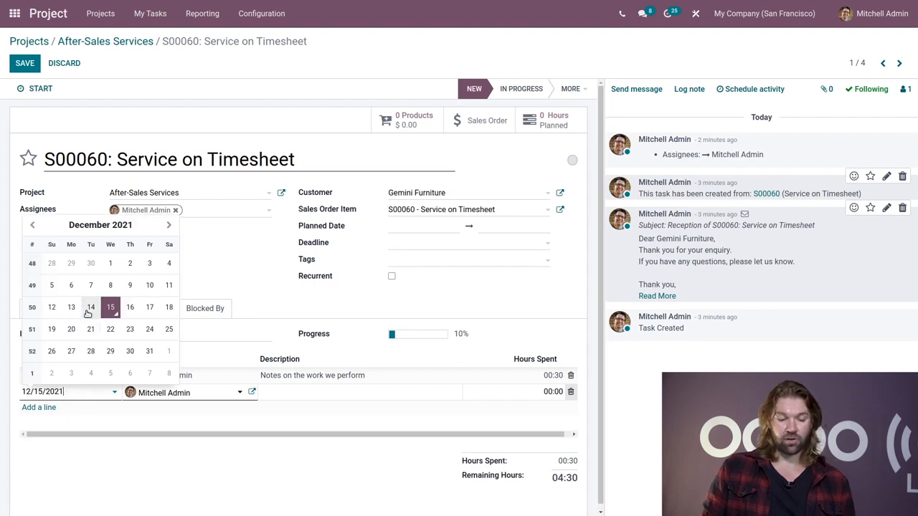
click(91, 306)
Describe the new timesheet line as "Analysis" and set its hours spent to 1.
click(288, 391)
text(Anal)
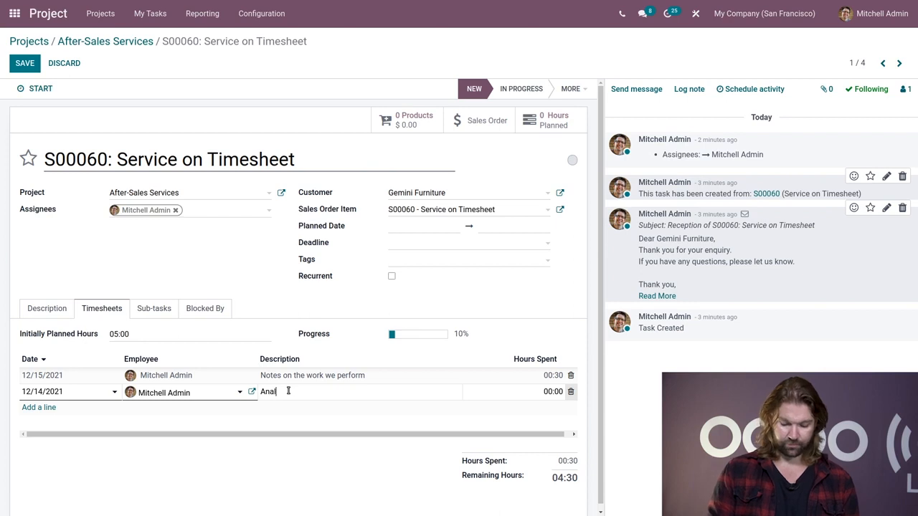
text(ysis)
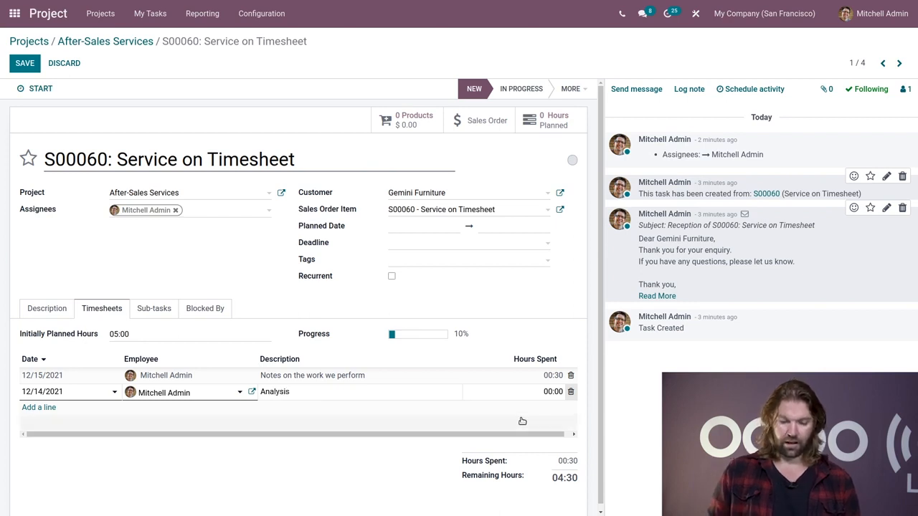
click(520, 393)
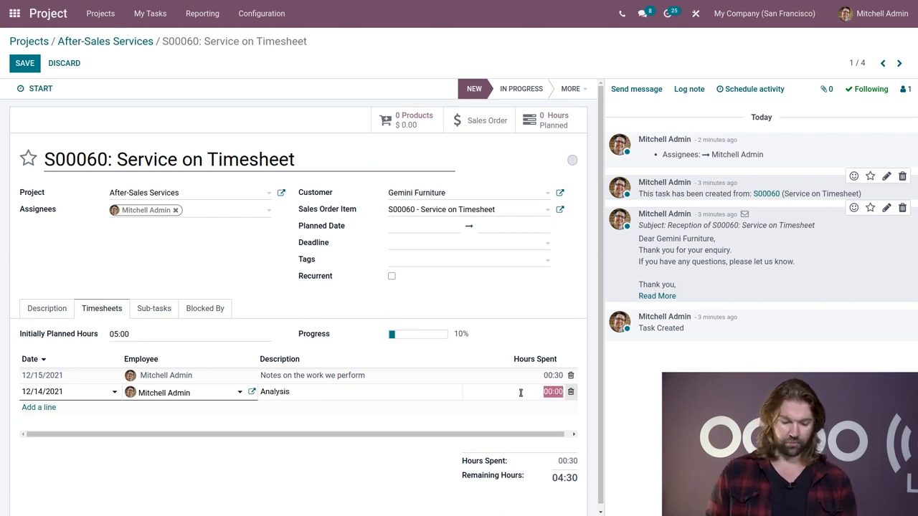
text(1)
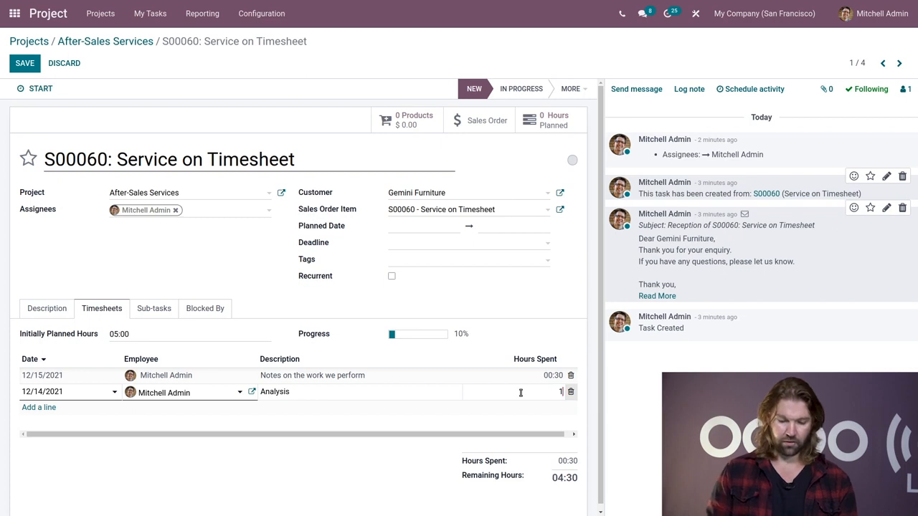
click(496, 309)
Review the task's initially planned hours, hours spent, remaining hours and progress.
scroll(482, 296, down, 1)
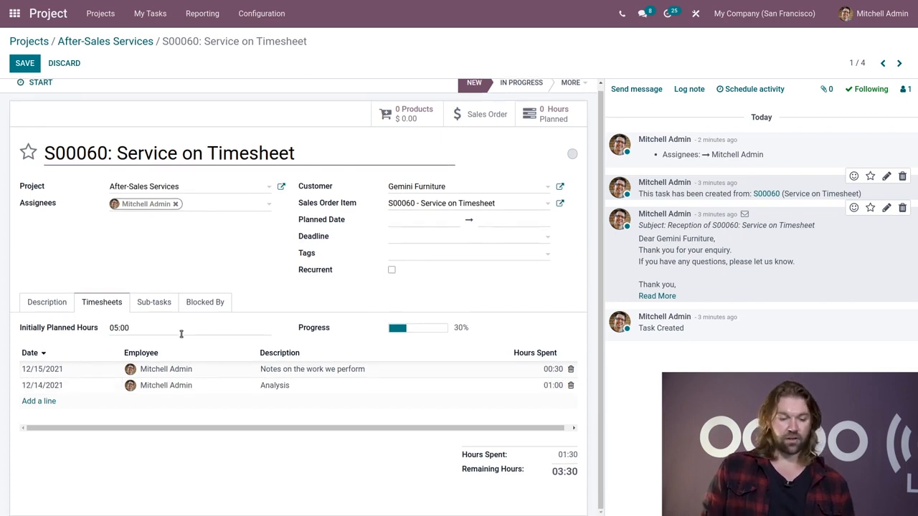
drag(139, 332, 108, 327)
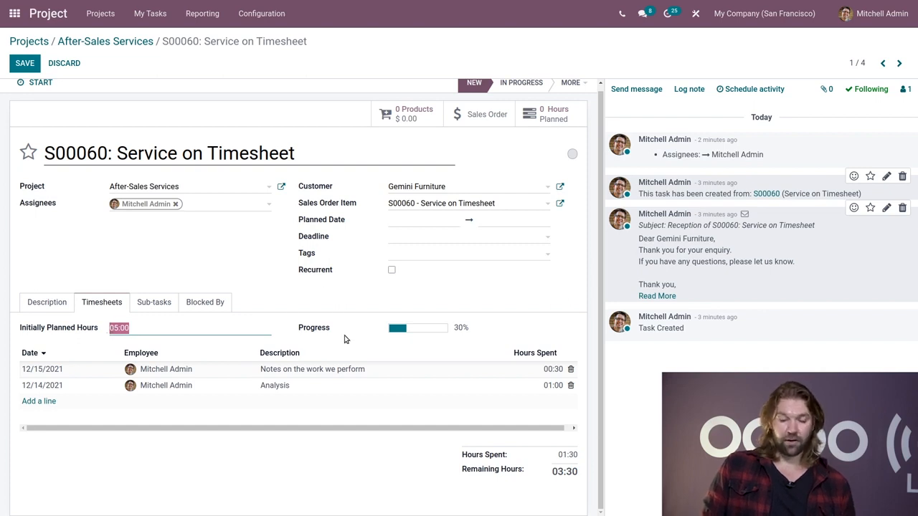
drag(510, 456, 463, 456)
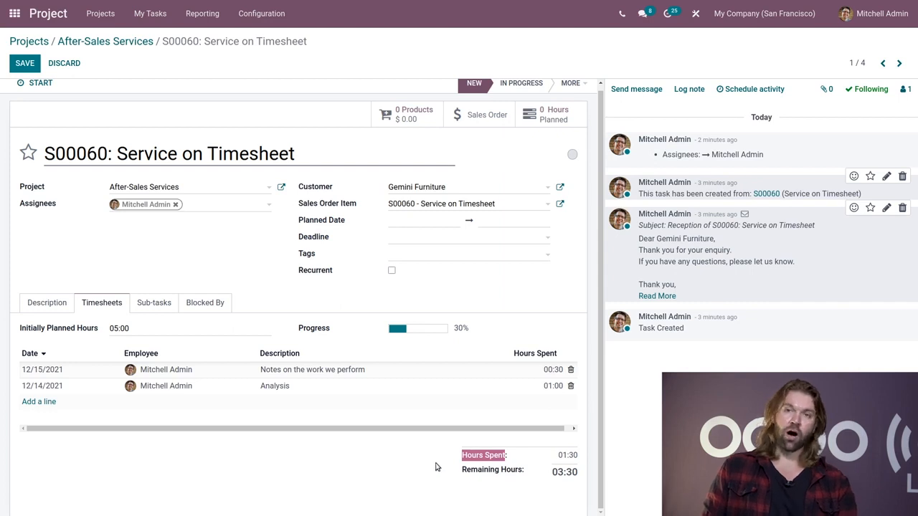
drag(526, 473, 464, 472)
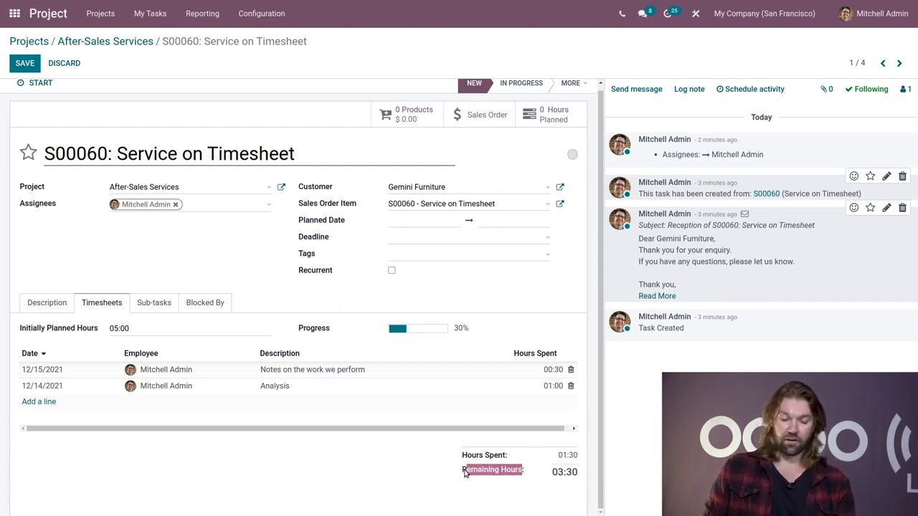
click(556, 476)
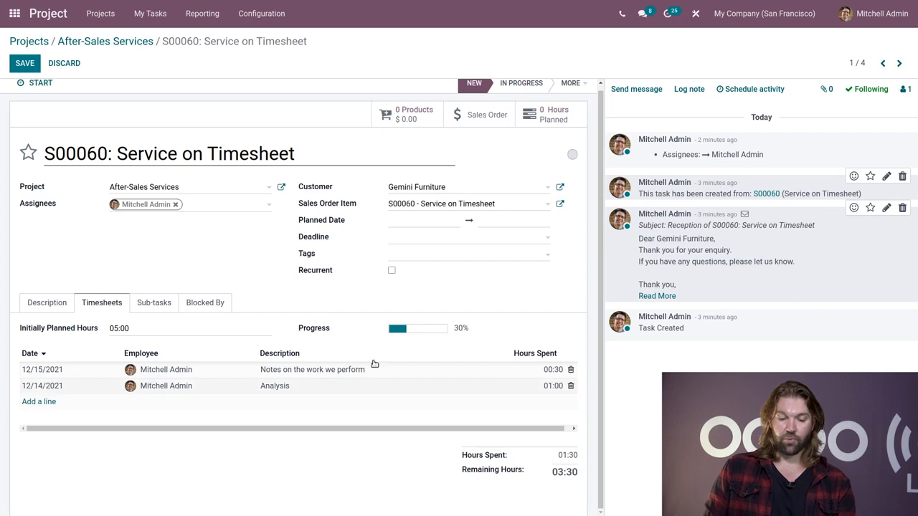
drag(337, 328, 307, 326)
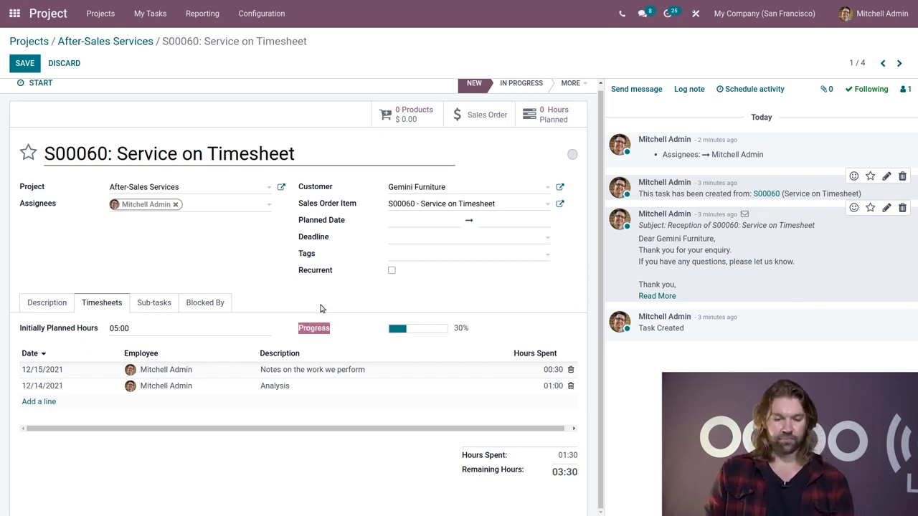
Save the task and return to the task board of the After-Sales Services project.
click(26, 68)
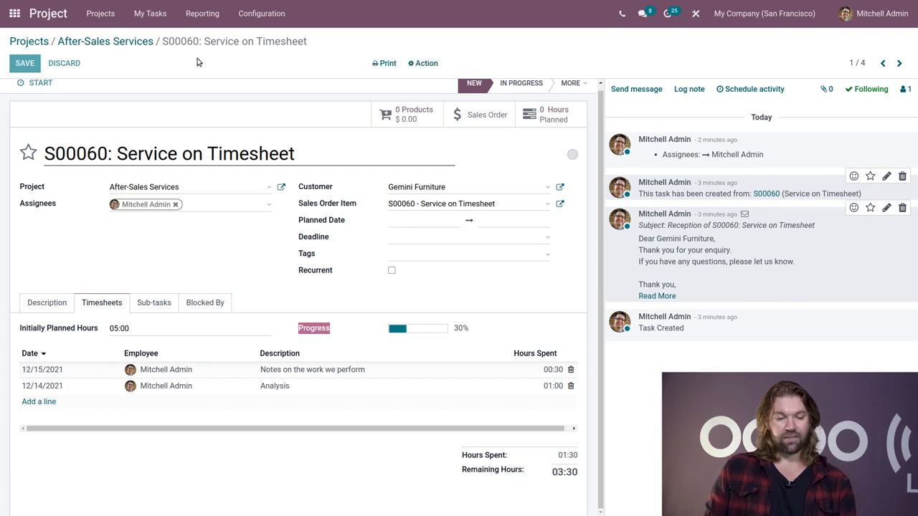
drag(309, 45, 61, 45)
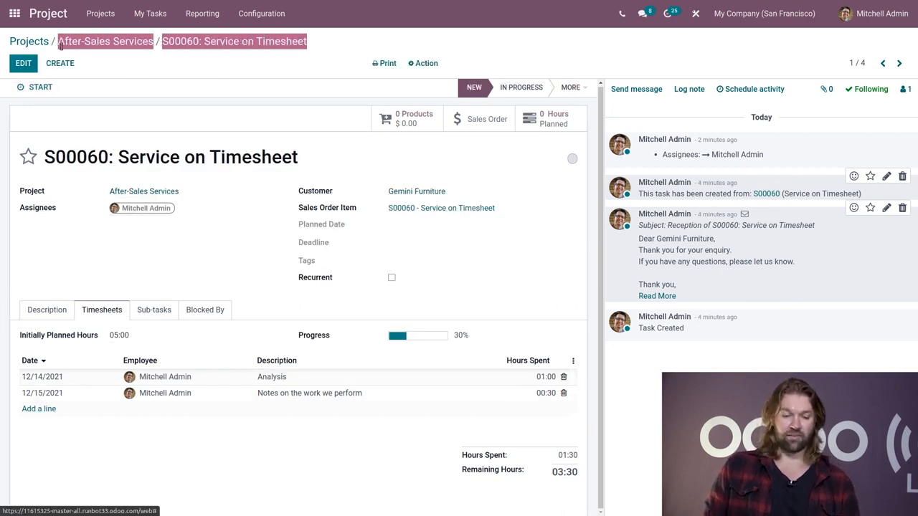
click(129, 72)
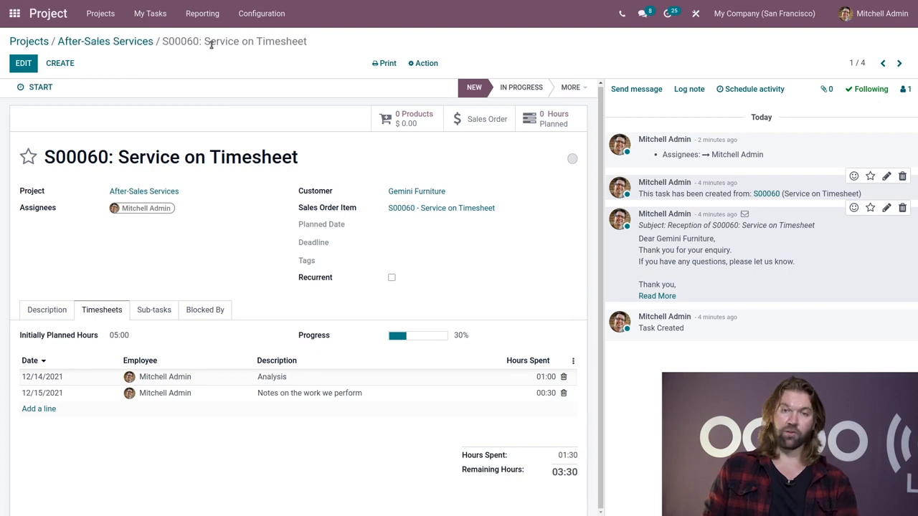
click(122, 41)
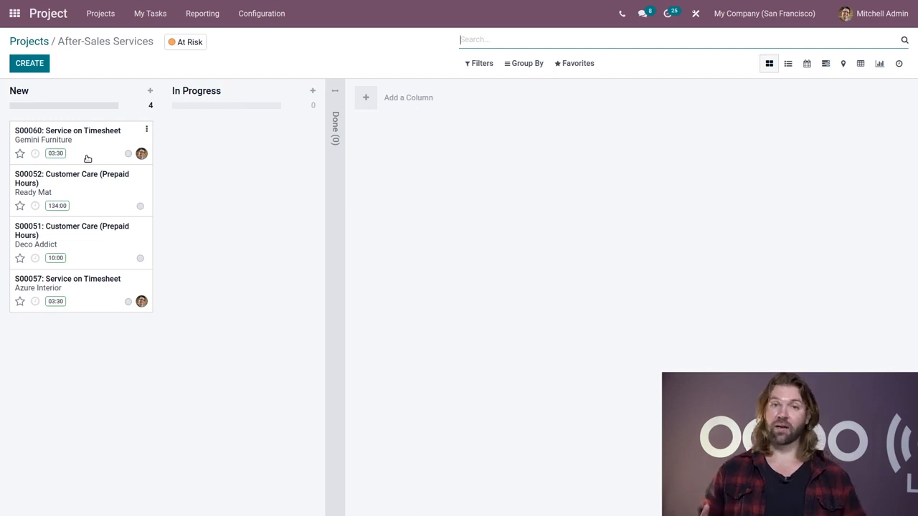
Switch to the Sales app and open Gemini Furniture's $200.00 sales order for the timesheet service.
click(14, 15)
text(s)
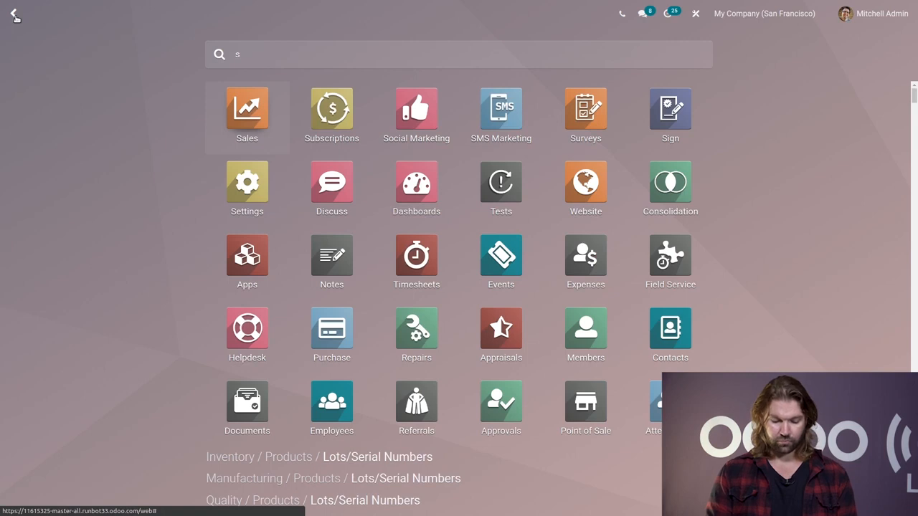
text(al)
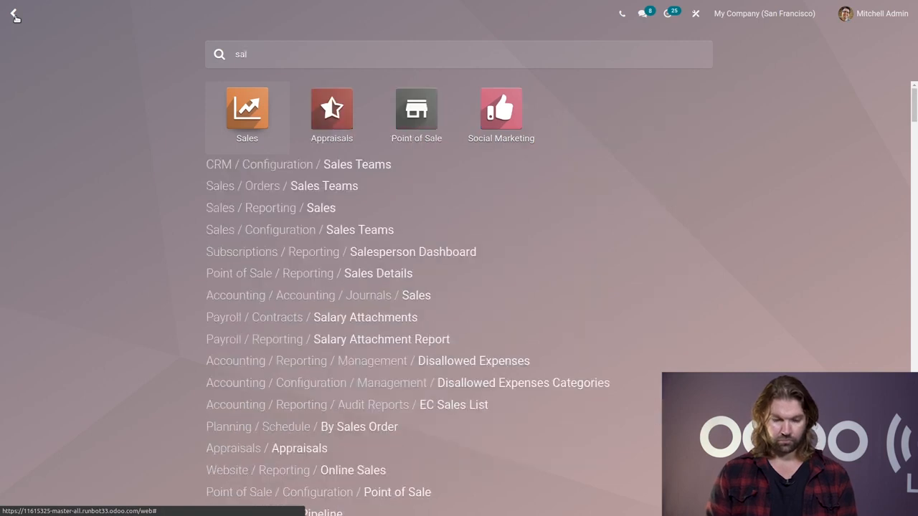
click(230, 111)
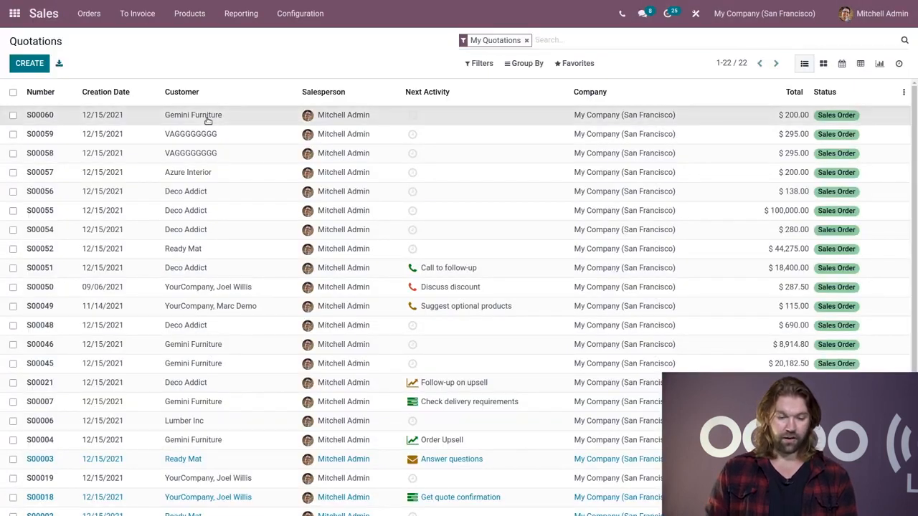
click(207, 120)
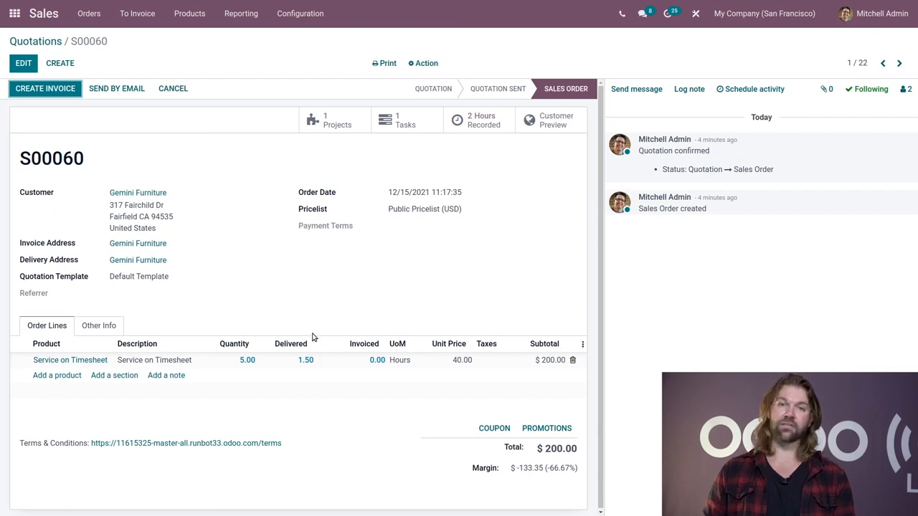